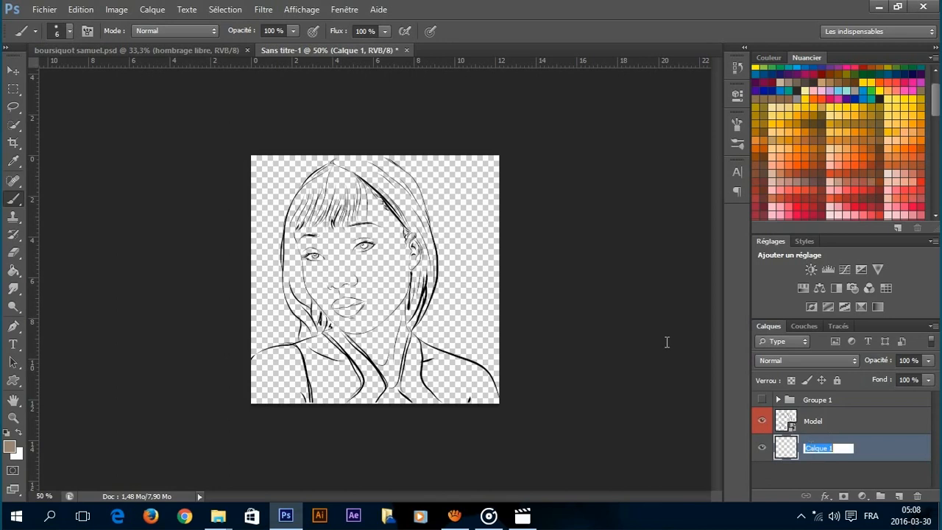
Step: Rename the empty layer below Model as "fond base" and fill it with the grey-brown colour
type("d")
type("ond bas")
type("f")
key("Return")
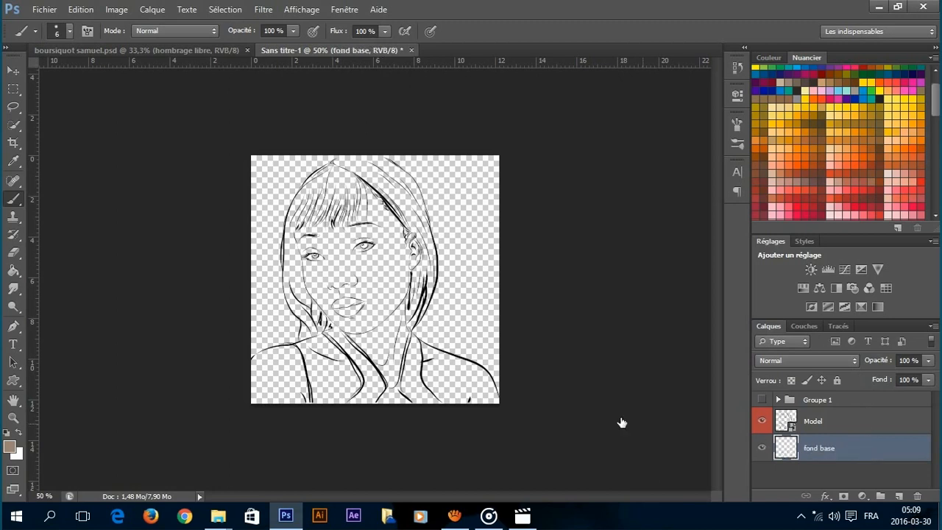
key("x")
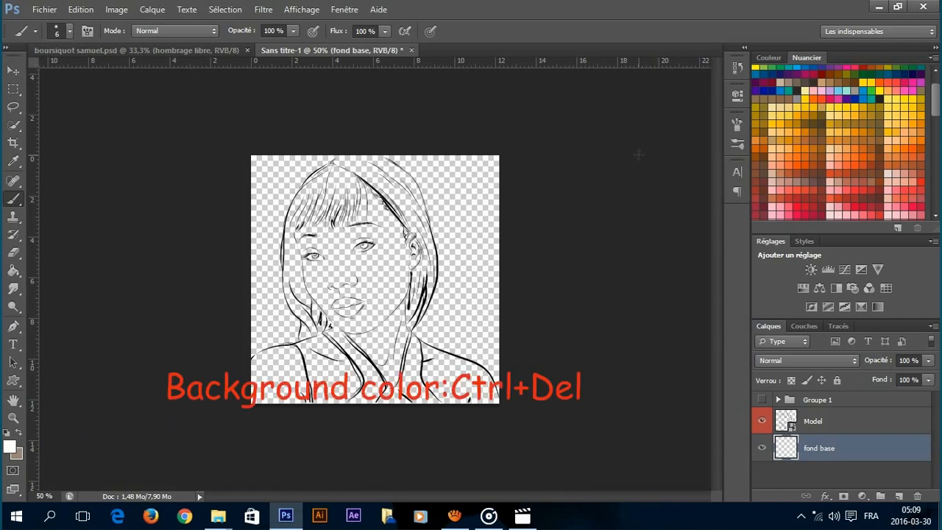
key("ctrl+Delete")
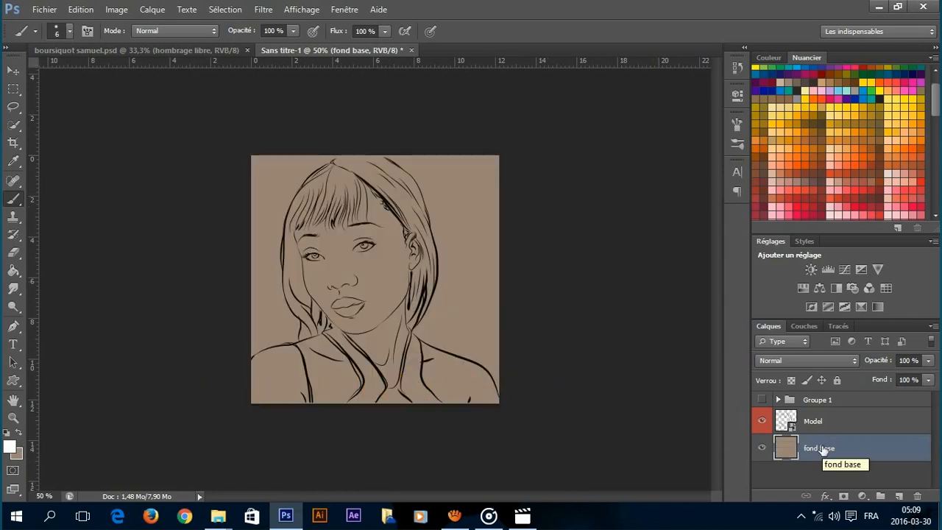
Step: Create a new layer named "couleur peau" above the fond base layer
key("ctrl+shift+n")
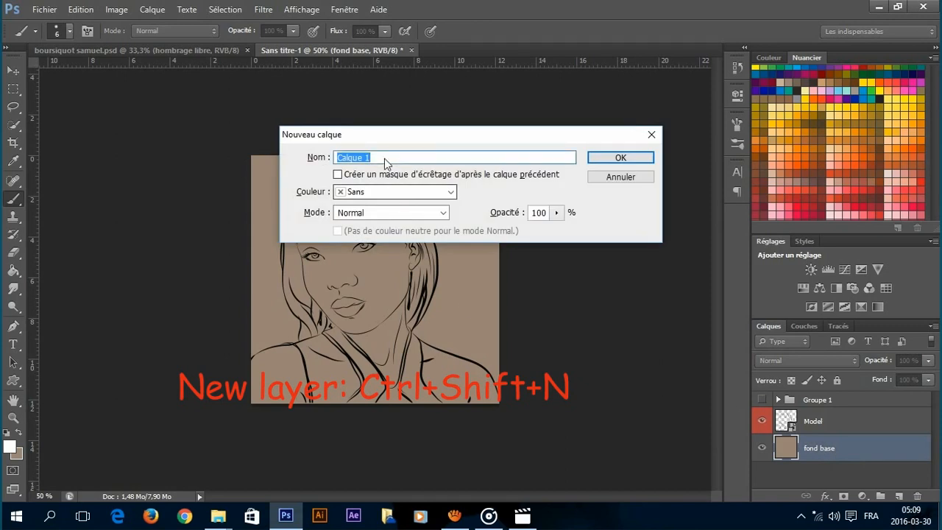
type("coule")
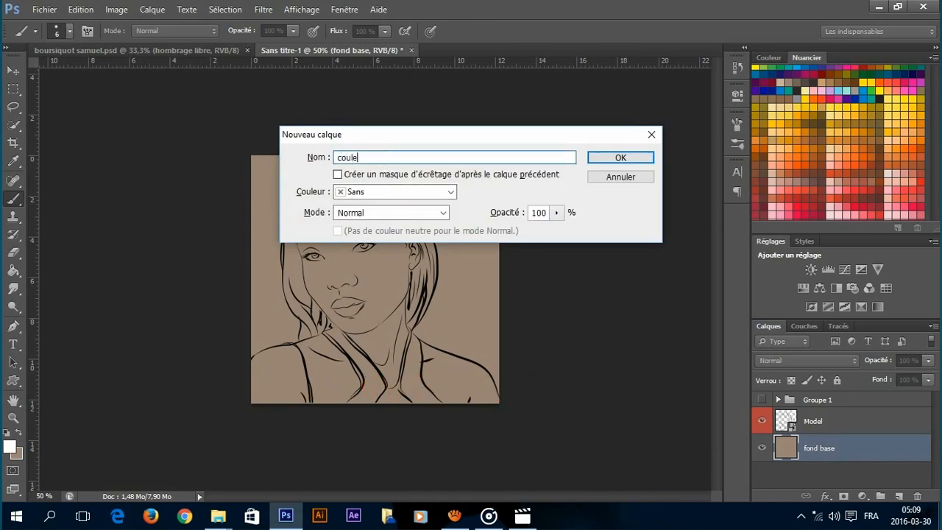
type("ur peau")
left_click(635, 160)
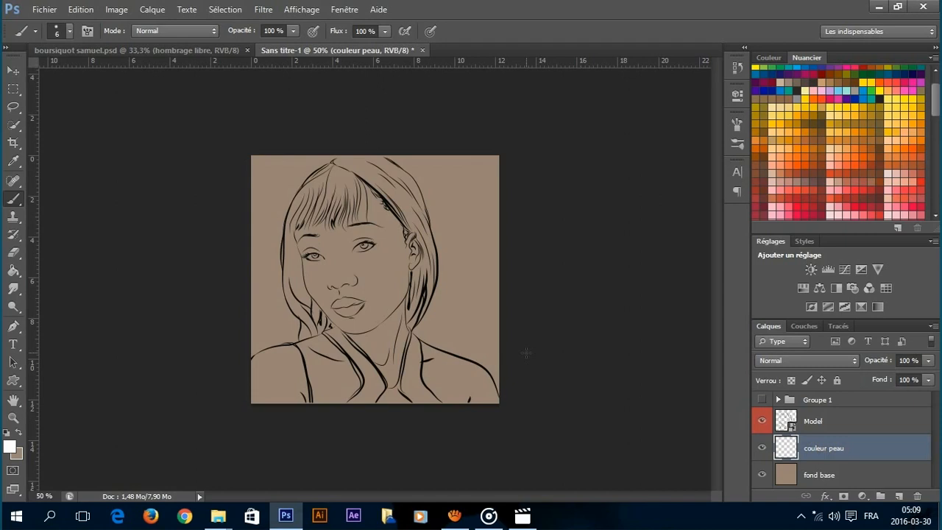
Step: Set the foreground colour to a light orange-tan skin tone, starting from a tan swatch and making it slightly brighter
left_click(830, 80)
left_click(9, 446)
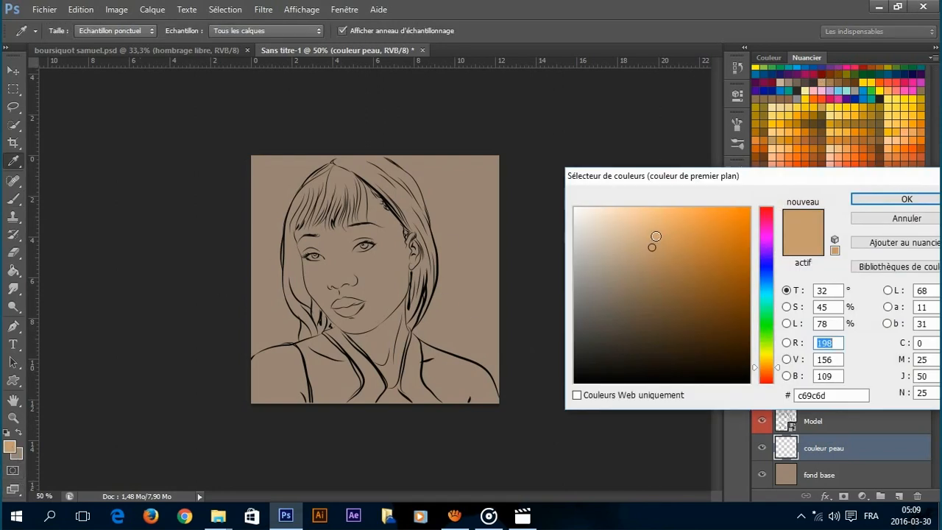
left_click(662, 235)
left_click(891, 203)
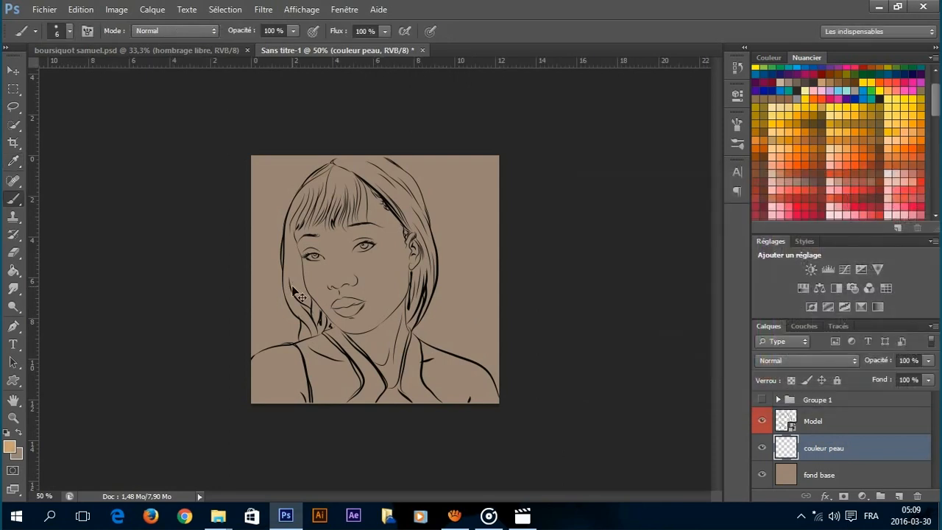
Step: Brush a skin-tone boundary across the fringe and down the temple, and close the gap in the ear's outline
key("ctrl+plus")
key("ctrl+plus")
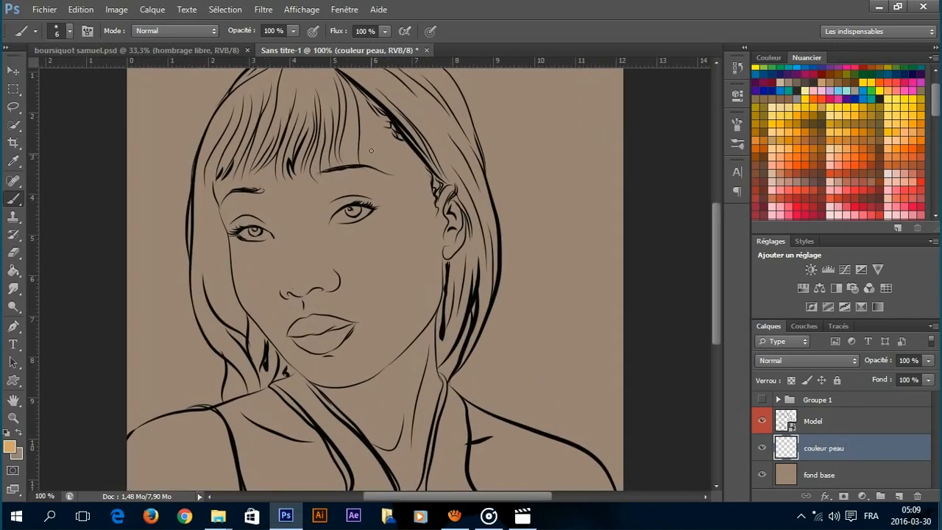
mouse_move(362, 88)
left_mouse_down()
mouse_move(326, 111)
mouse_move(231, 138)
left_mouse_up()
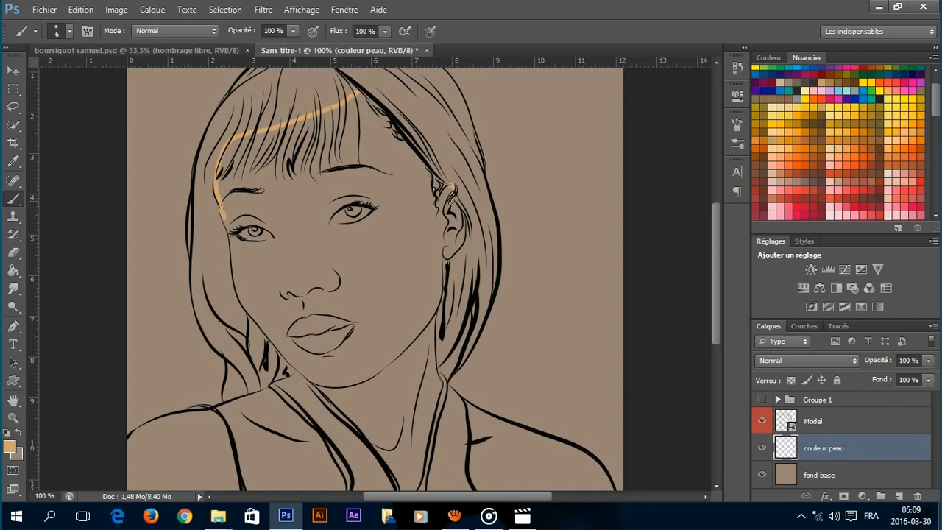
left_click_drag(451, 198, 457, 211)
key("g")
left_click(383, 247)
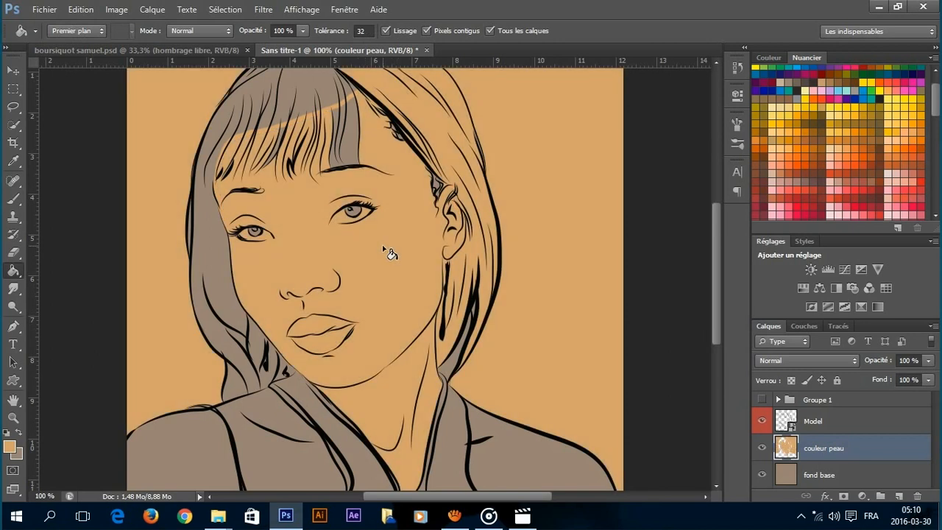
key("ctrl+z")
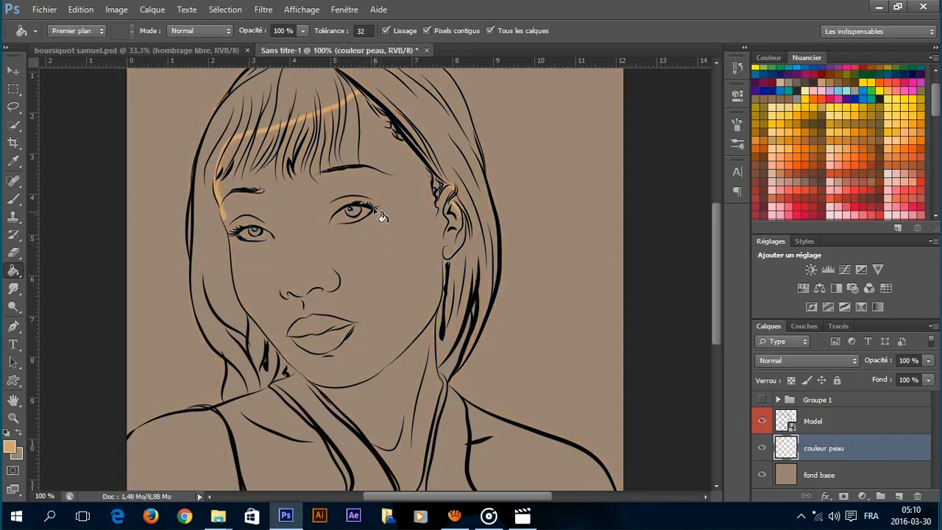
Step: Close the outline gaps at the ear, hairline, temple and chin with skin-tone strokes, using a 14 px brush
key("b")
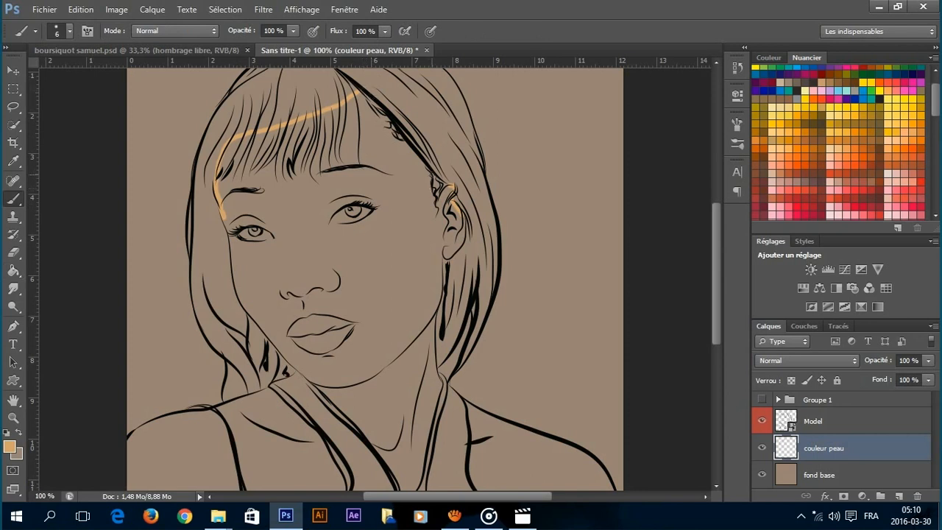
left_click_drag(440, 178, 448, 184)
right_click(427, 173)
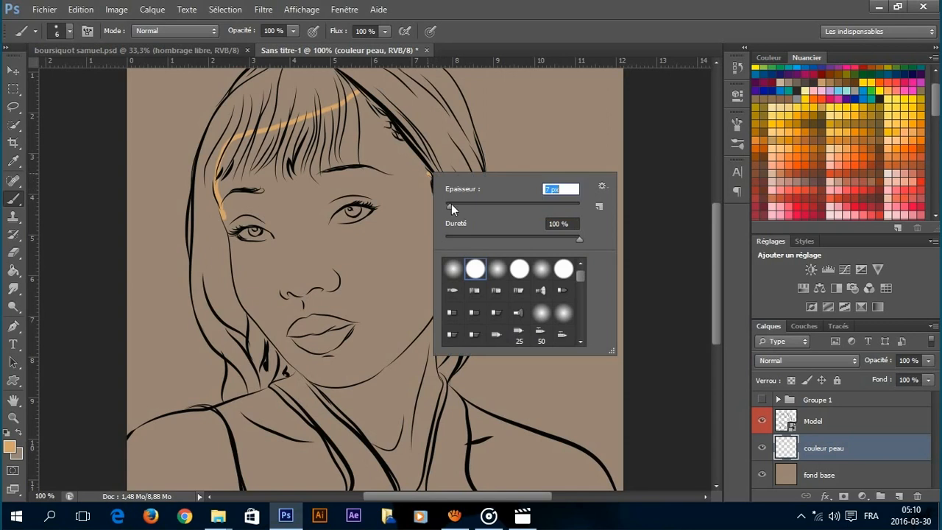
type("14")
key("Return")
left_click_drag(422, 172, 356, 96)
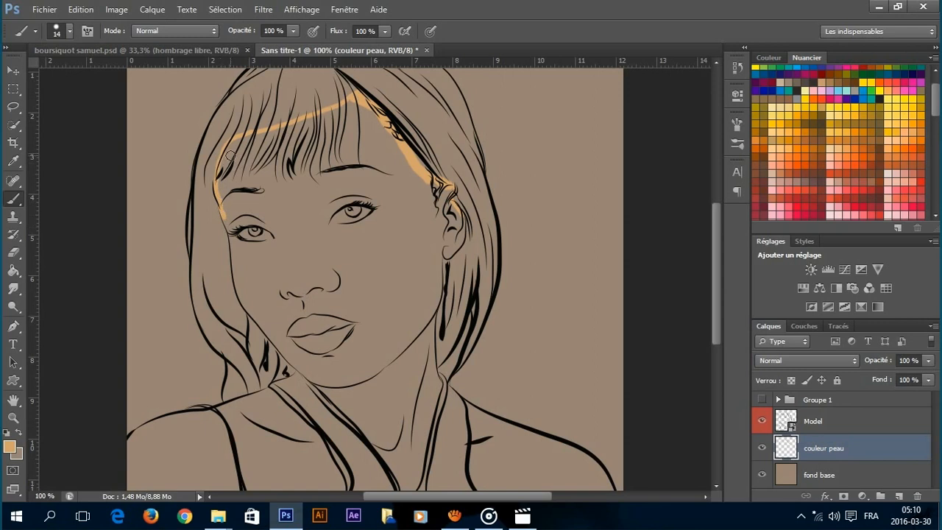
mouse_move(230, 152)
left_mouse_down()
mouse_move(218, 185)
mouse_move(233, 241)
left_mouse_up()
left_click_drag(297, 365, 313, 378)
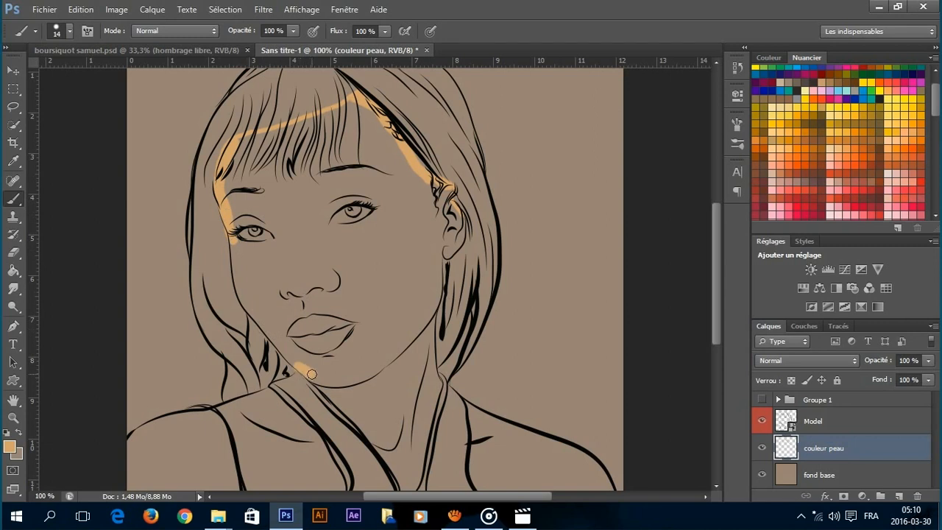
mouse_move(441, 246)
left_mouse_down()
mouse_move(439, 258)
mouse_move(443, 245)
left_mouse_up()
Step: Close the gap at the base of the neck with the brush and bucket-fill the face and neck with the skin tone
key("g")
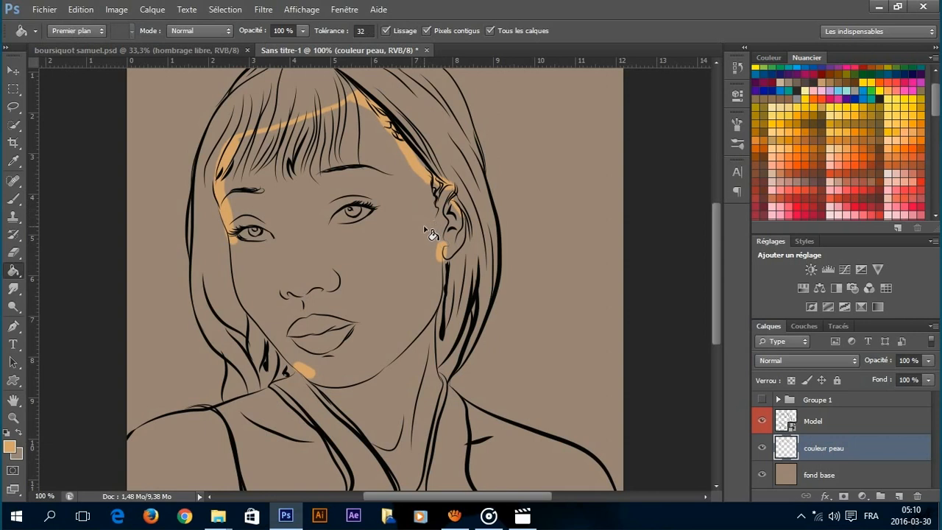
left_click_drag(718, 268, 718, 294)
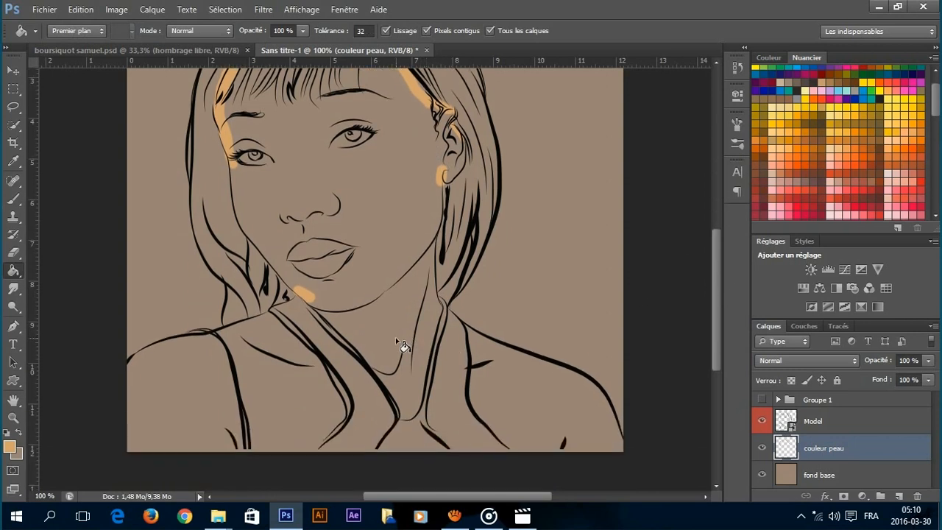
key("b")
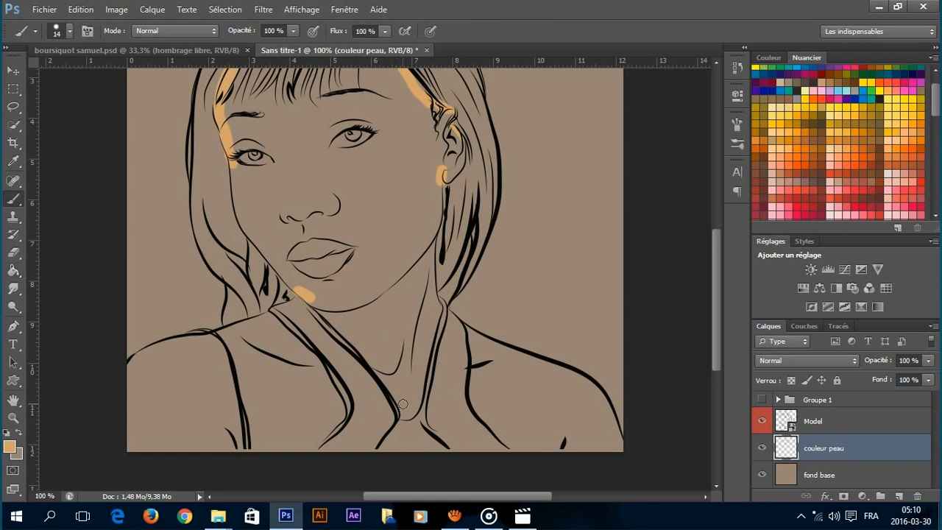
left_click_drag(403, 416, 403, 409)
key("g")
left_click(393, 249)
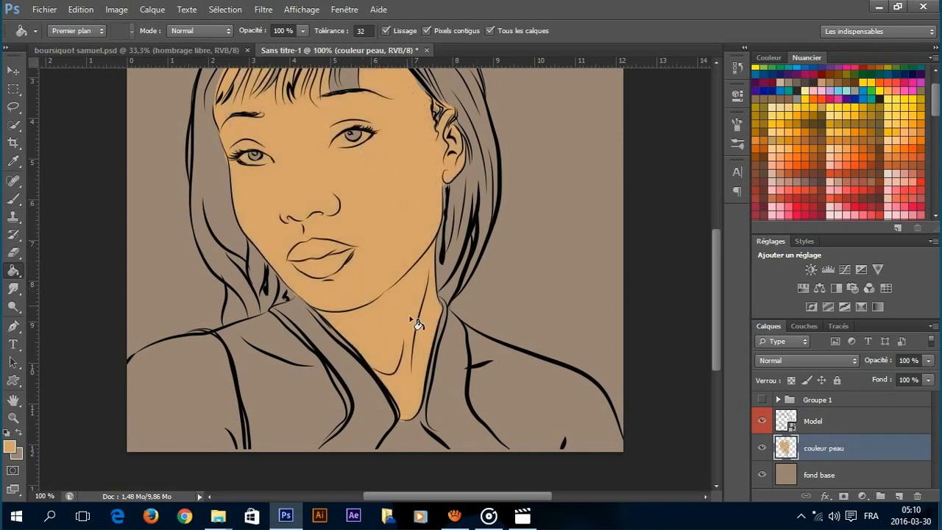
Step: Brush a boundary along the canvas edge below the right-hand shoulder and fill that shoulder with the skin tone
key("b")
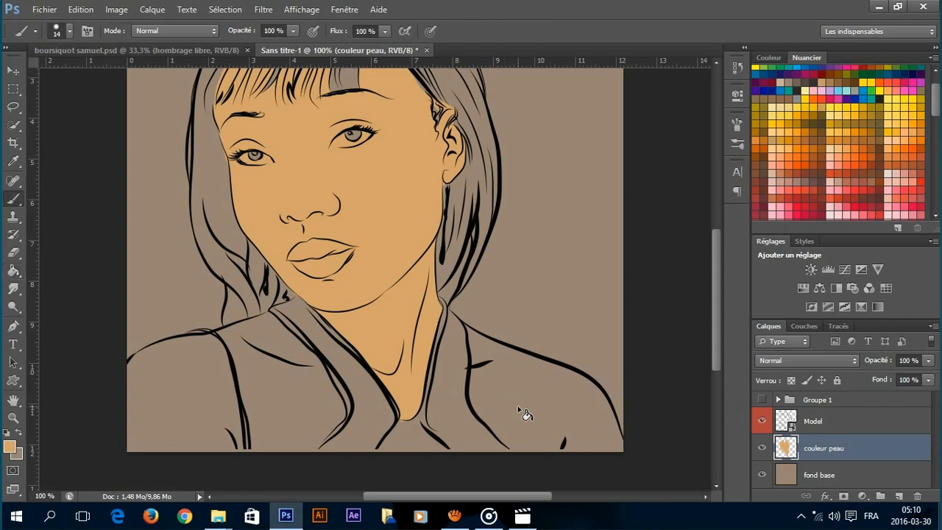
mouse_move(510, 437)
left_mouse_down()
mouse_move(523, 451)
mouse_move(600, 452)
mouse_move(616, 442)
left_mouse_up()
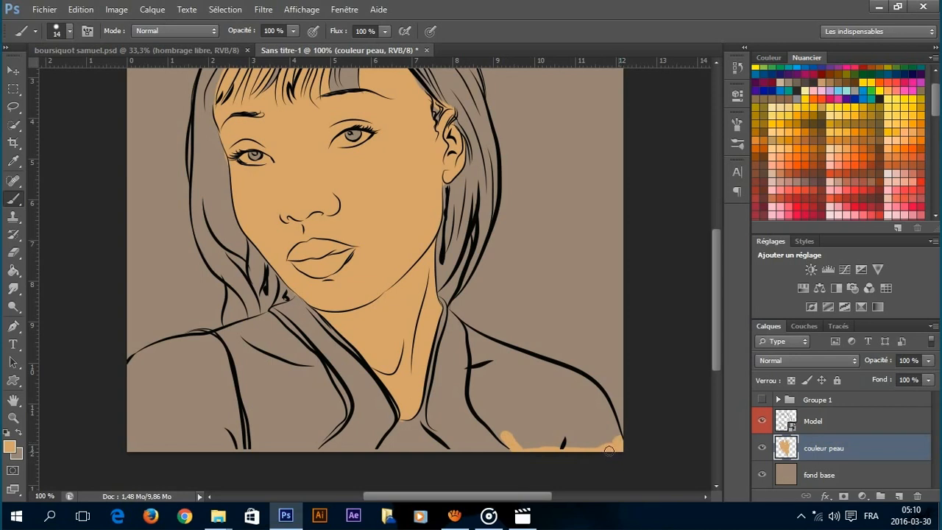
key("g")
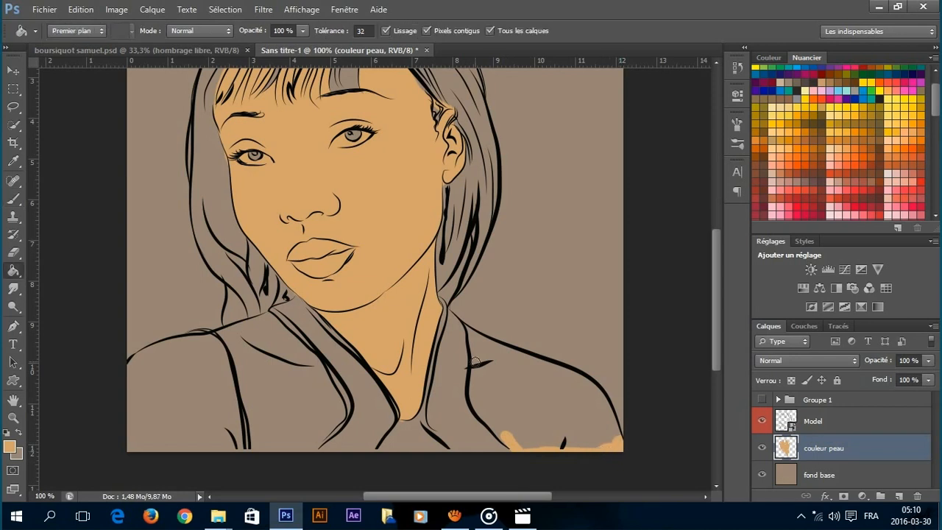
left_click(524, 392)
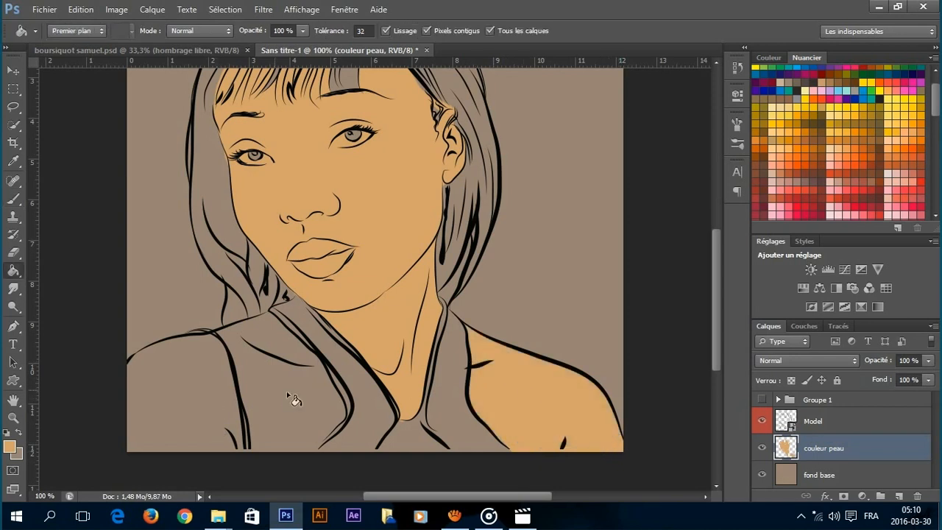
Step: Brush boundaries around the left-hand chest and arm at the canvas edges and strap, and fill both areas with the skin tone
key("b")
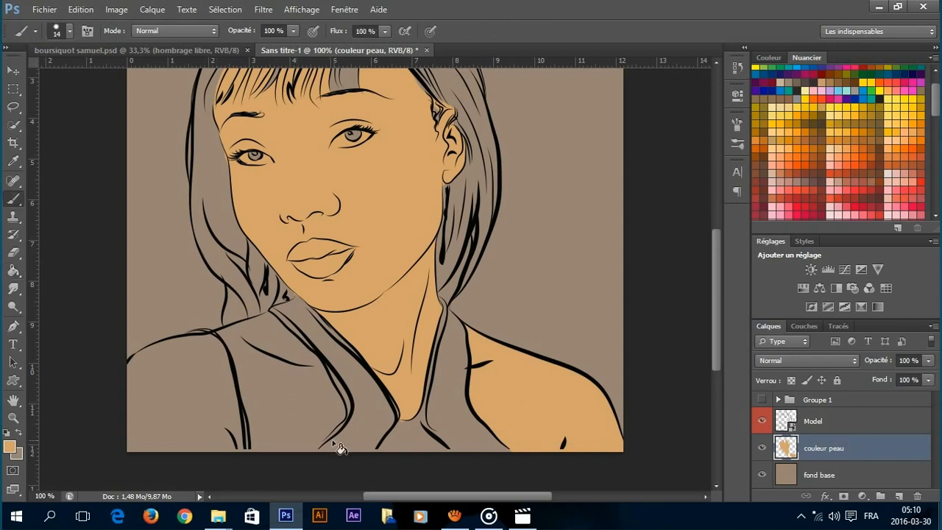
mouse_move(332, 423)
left_mouse_down()
mouse_move(308, 453)
mouse_move(314, 448)
mouse_move(120, 446)
left_mouse_up()
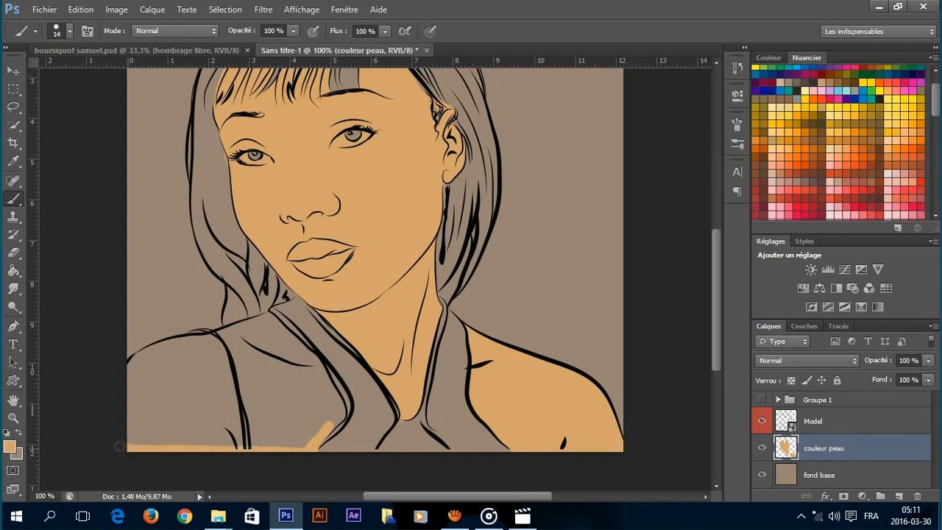
mouse_move(131, 366)
left_mouse_down()
mouse_move(131, 449)
mouse_move(134, 432)
left_mouse_up()
left_click_drag(266, 315, 273, 321)
key("g")
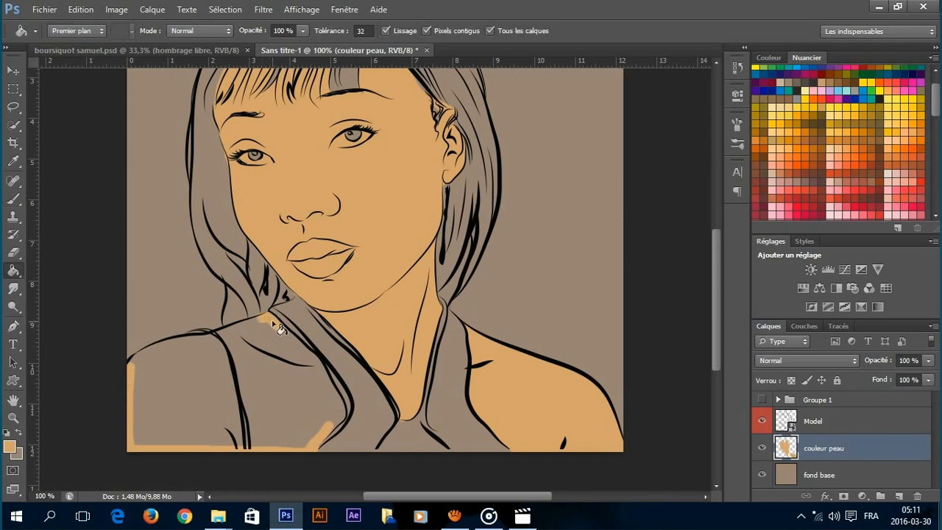
left_click(309, 380)
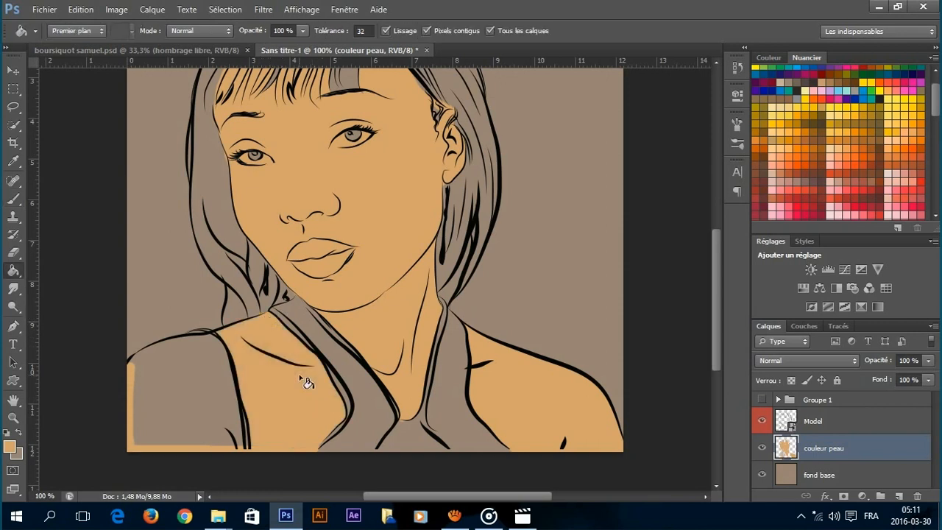
left_click(199, 402)
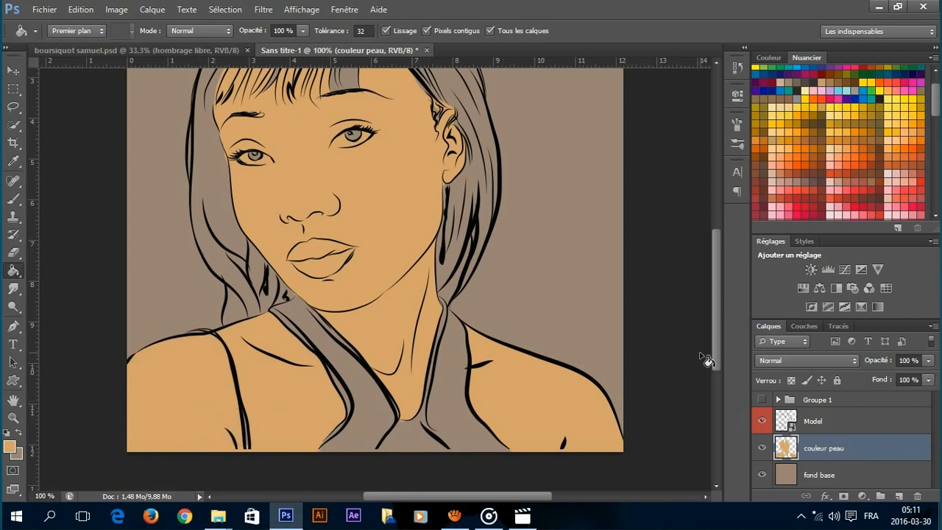
Step: Fill the unfilled patch in the fringe and paint skin tone over the upper forehead and irises with a 102 px brush
left_click_drag(718, 363, 717, 340)
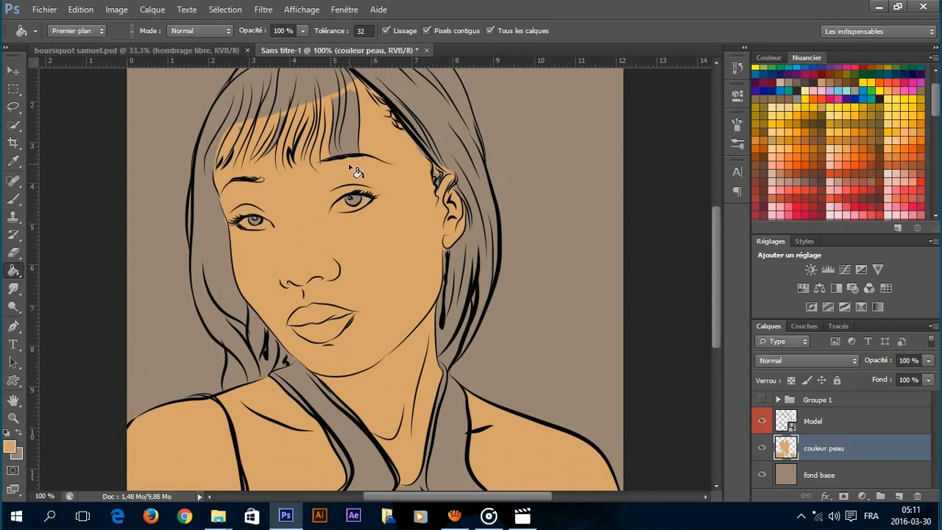
left_click(346, 99)
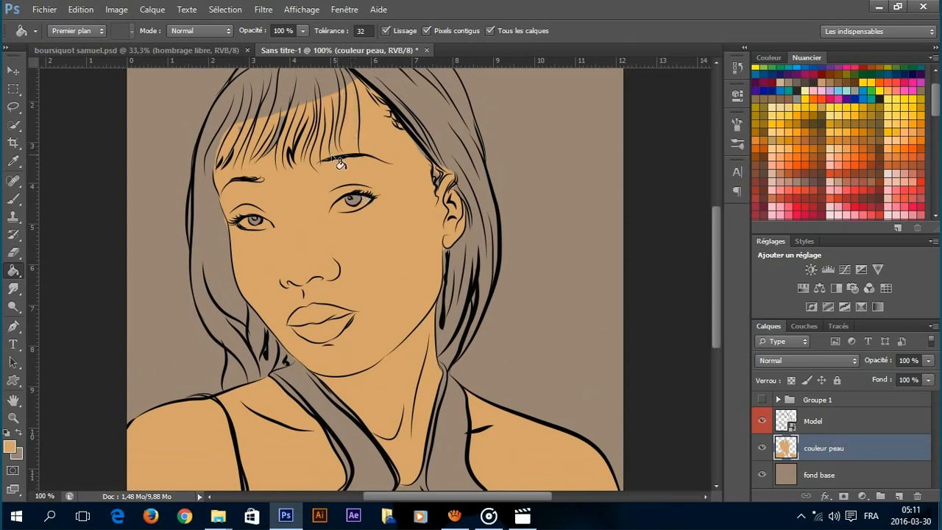
key("b")
right_click(294, 145)
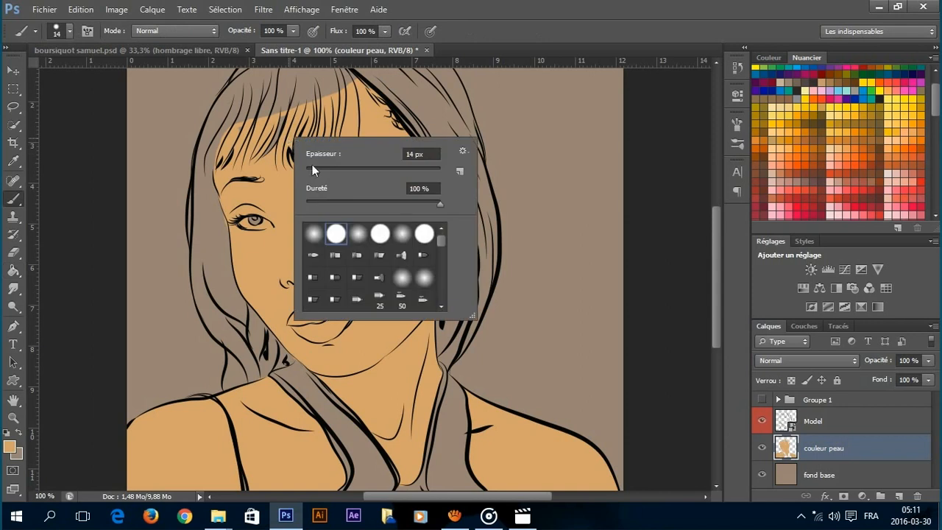
left_click_drag(312, 169, 369, 170)
key("Return")
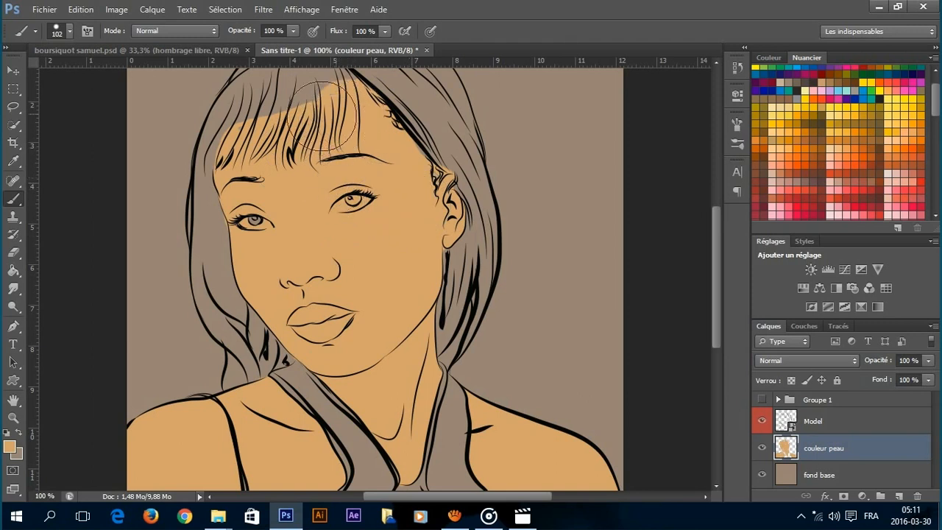
mouse_move(322, 115)
left_mouse_down()
mouse_move(276, 100)
mouse_move(254, 129)
left_mouse_up()
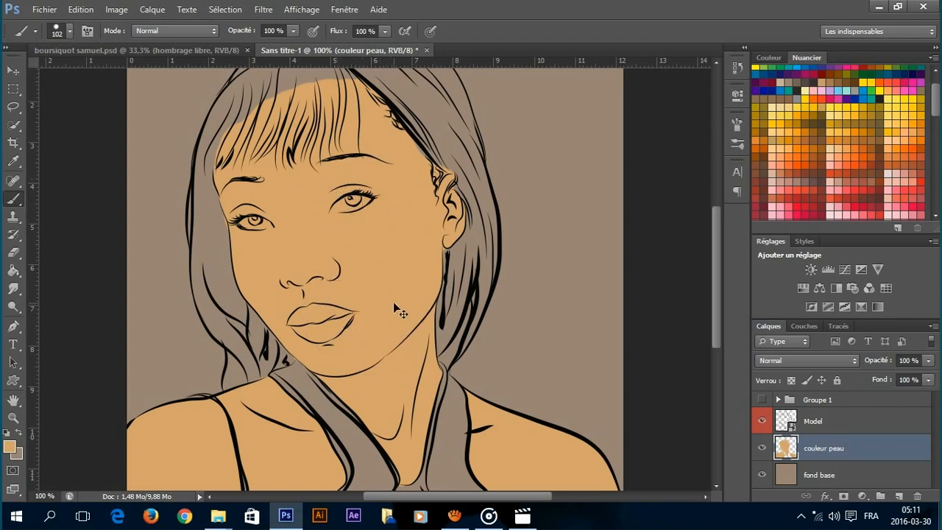
Step: Adjust the skin layer's Hue/Saturation to hue -5, saturation -9 and lightness -7
key("ctrl+u")
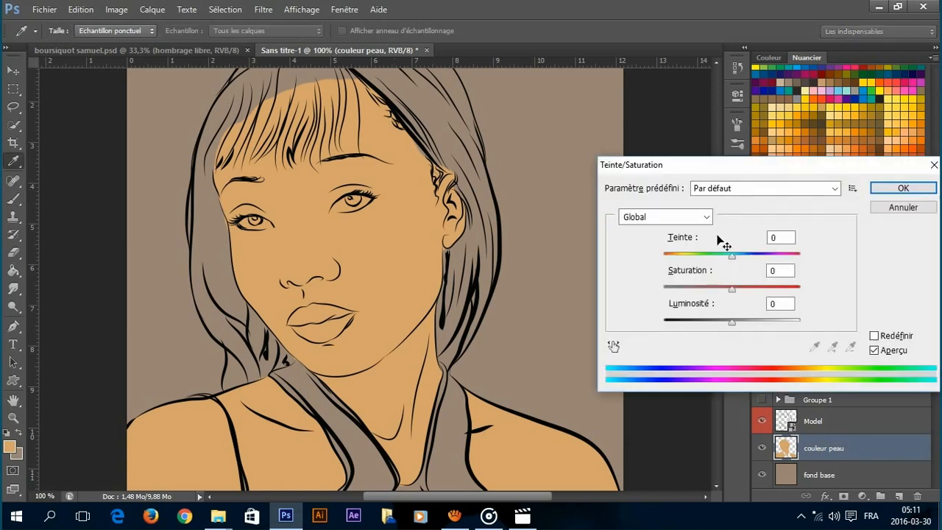
left_click_drag(730, 255, 729, 256)
left_click_drag(731, 289, 725, 321)
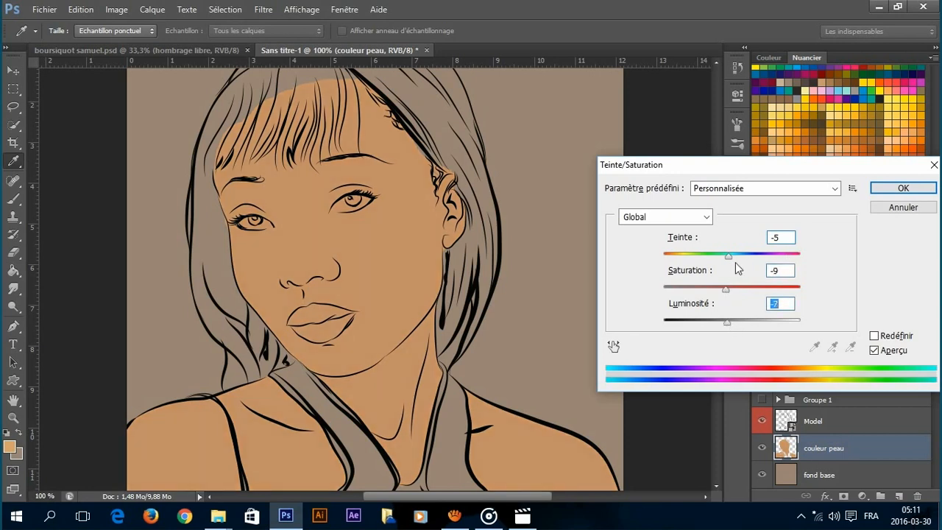
left_click(920, 187)
key("b")
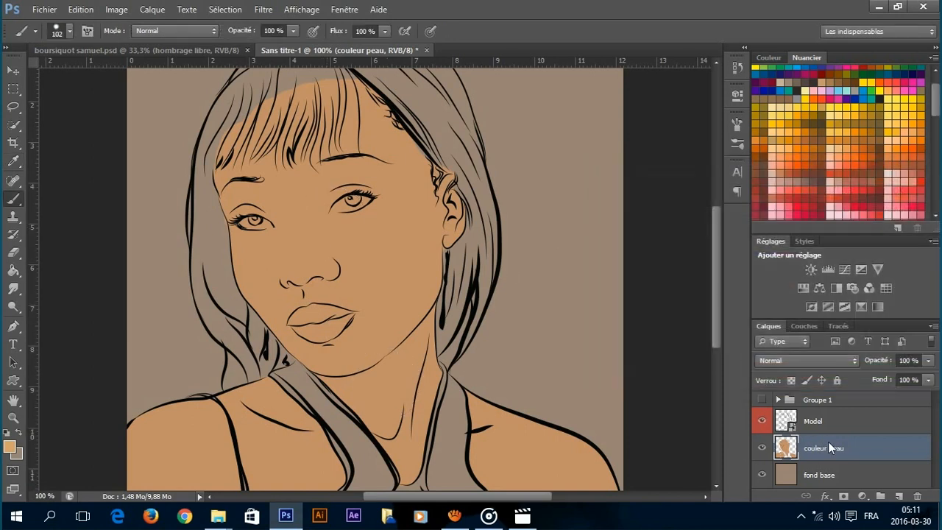
Step: Create a new layer named "couleur vetment" directly above the "fond base" layer
left_click(815, 479)
key("ctrl+shift+n")
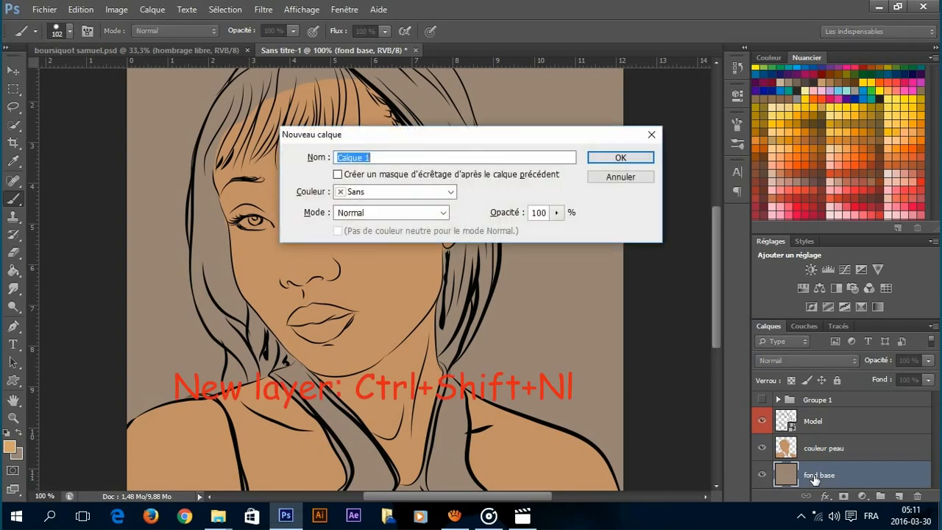
type("couleur vetmen")
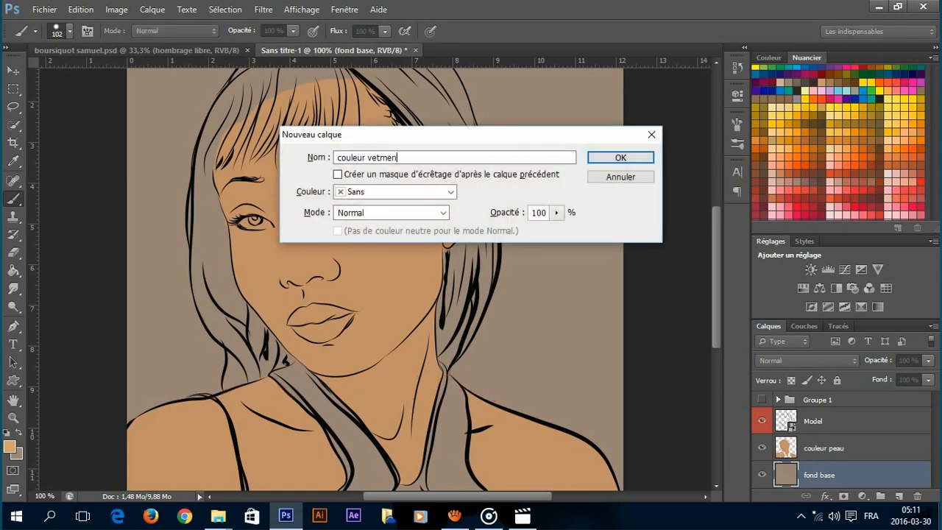
type("t")
key("Return")
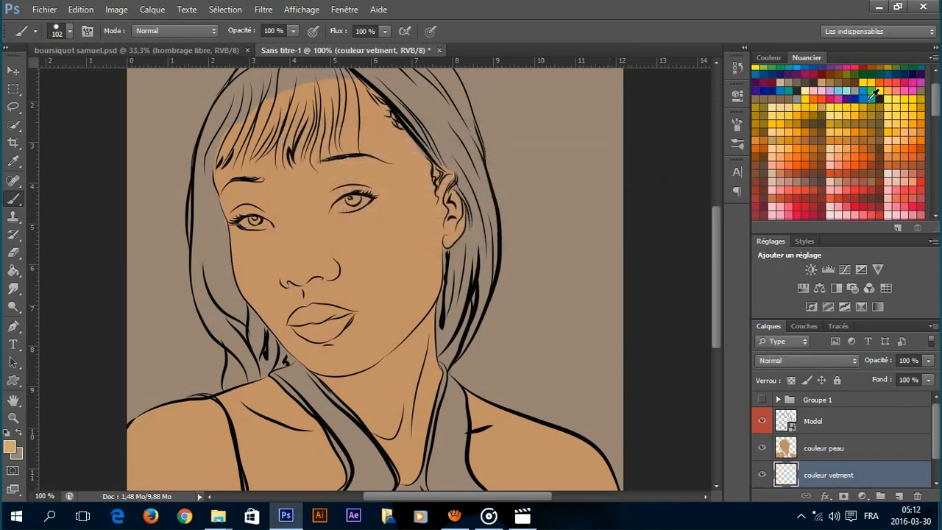
Step: Pick a bright blue swatch and close the upper ends of both halter straps with a 7 px brush
left_click(867, 93)
left_click_drag(715, 321, 716, 359)
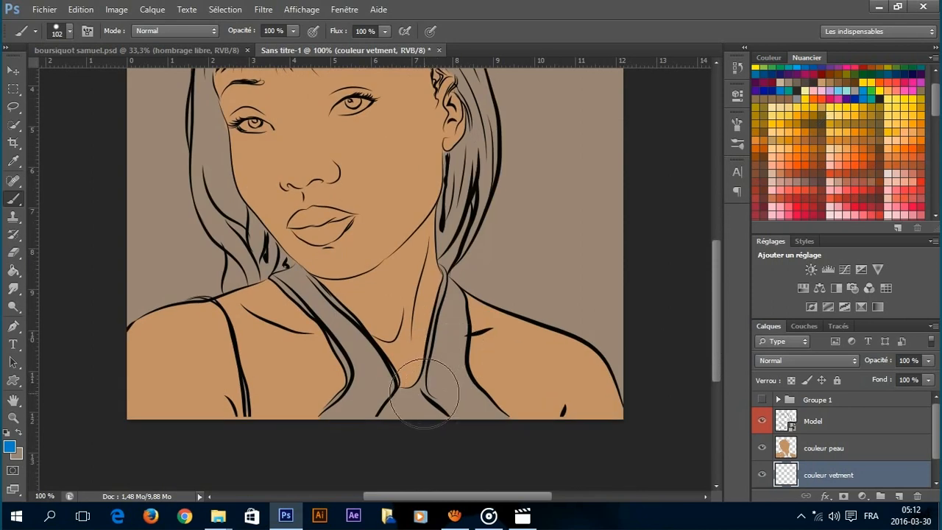
right_click(476, 323)
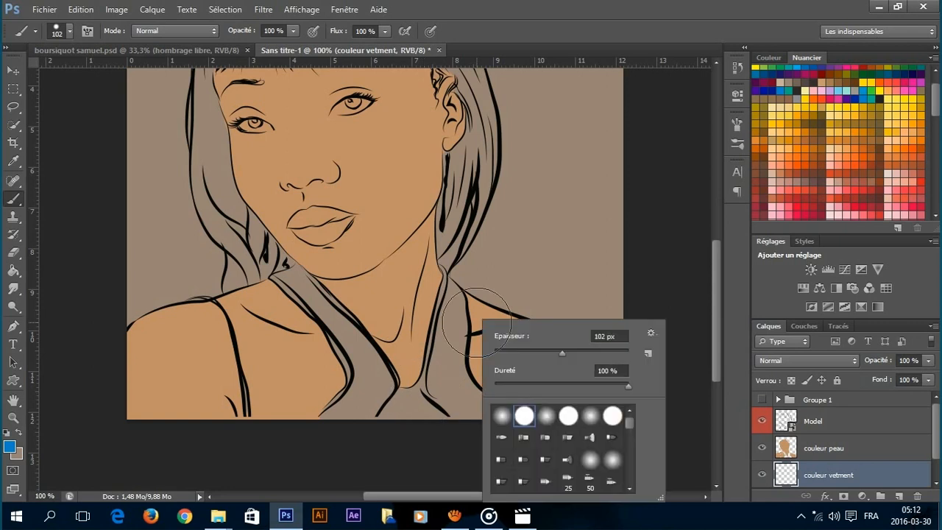
left_click(556, 353)
left_click_drag(523, 353, 514, 351)
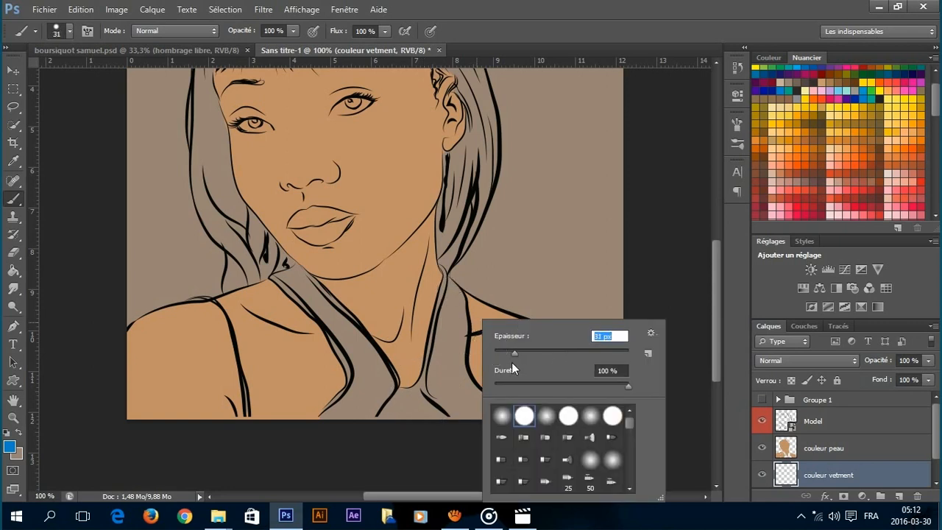
left_click_drag(505, 354, 498, 352)
left_click_drag(445, 277, 448, 279)
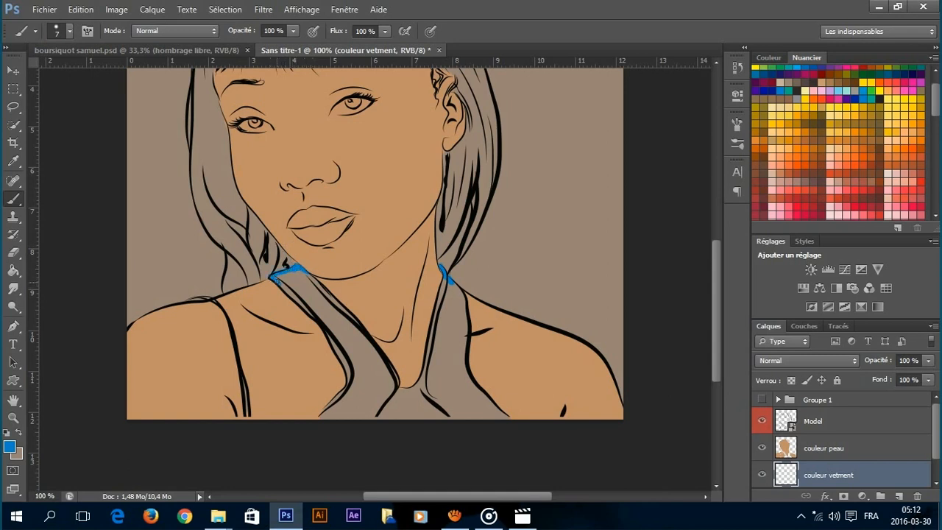
Step: Bucket-fill the halter top with the blue and paint over its strap edges and neckline with a 45 px brush
key("g")
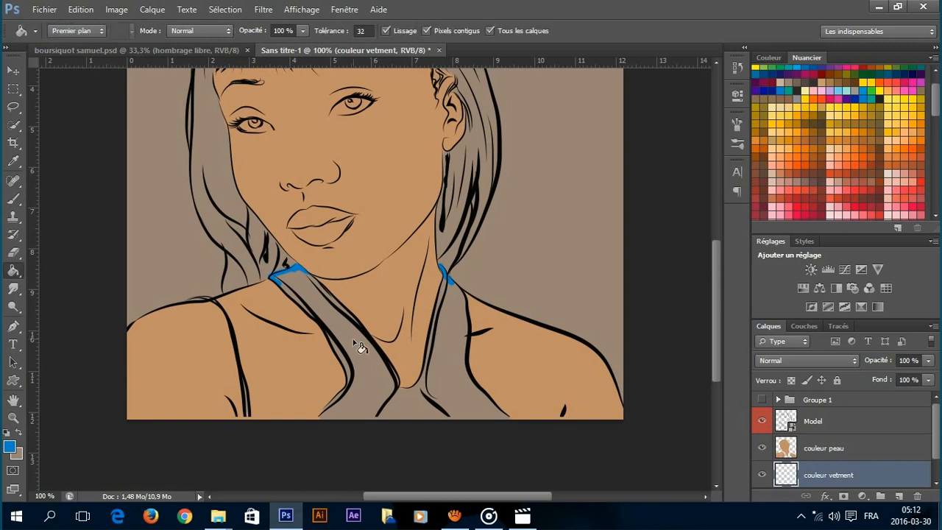
left_click(362, 360)
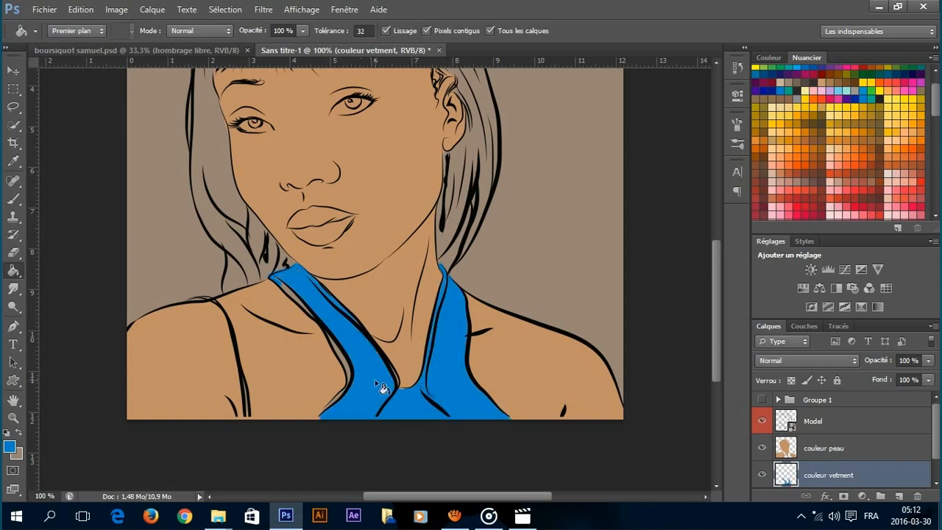
key("b")
right_click(375, 383)
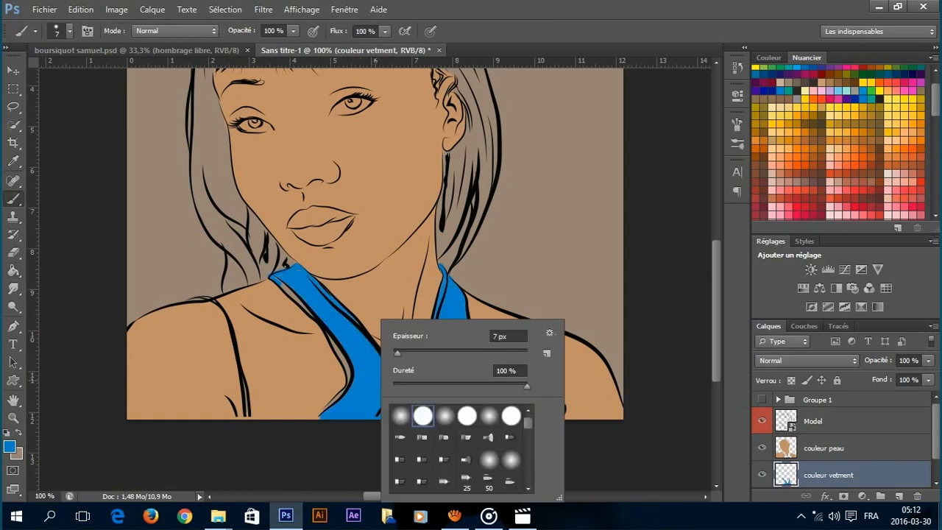
type("45")
key("Return")
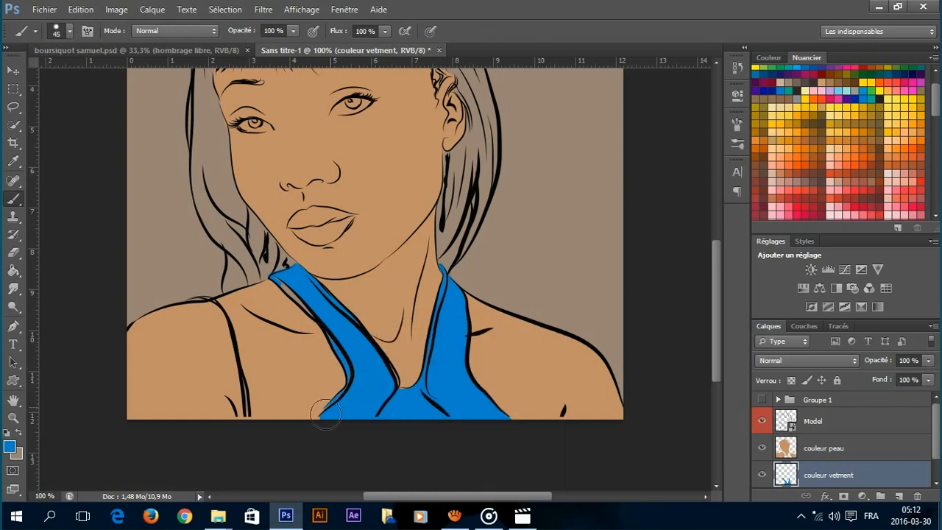
left_click_drag(343, 359, 292, 290)
left_click_drag(427, 385, 395, 398)
Step: Create a new layer named "couleur chveux" directly above the "couleur peau" layer
left_click(850, 452)
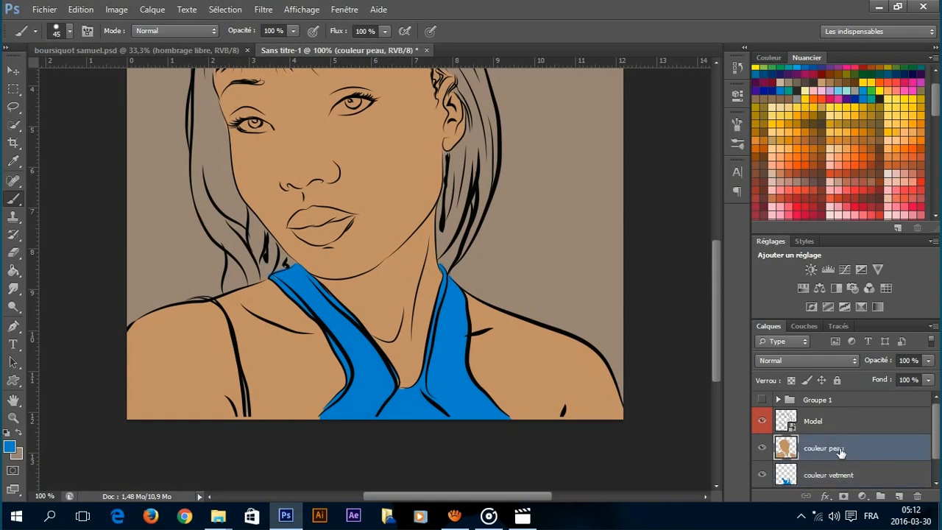
key("ctrl+shift+n")
type("couleur chveux")
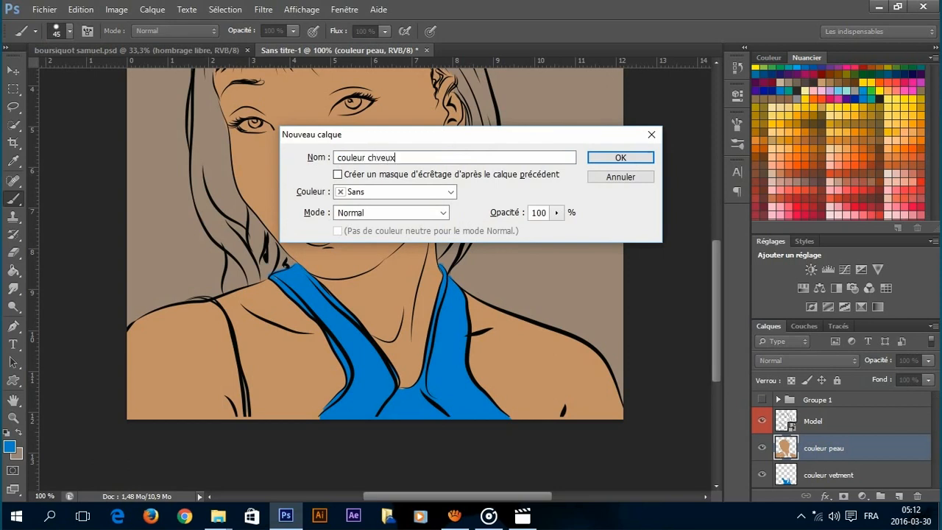
key("Return")
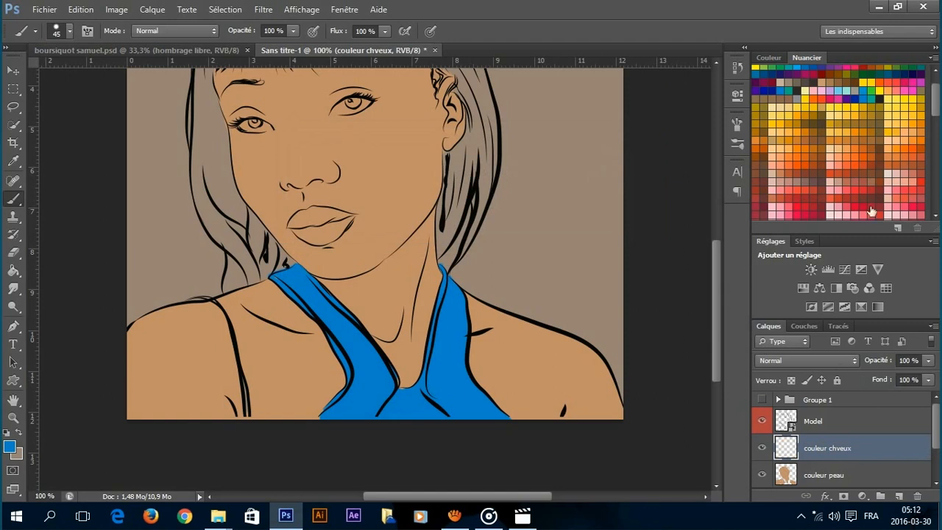
Step: Pick a dark brown swatch and brush across the crown of the head to close the hair outline at the canvas edge
left_click(878, 173)
scroll(717, 252, "up", 5)
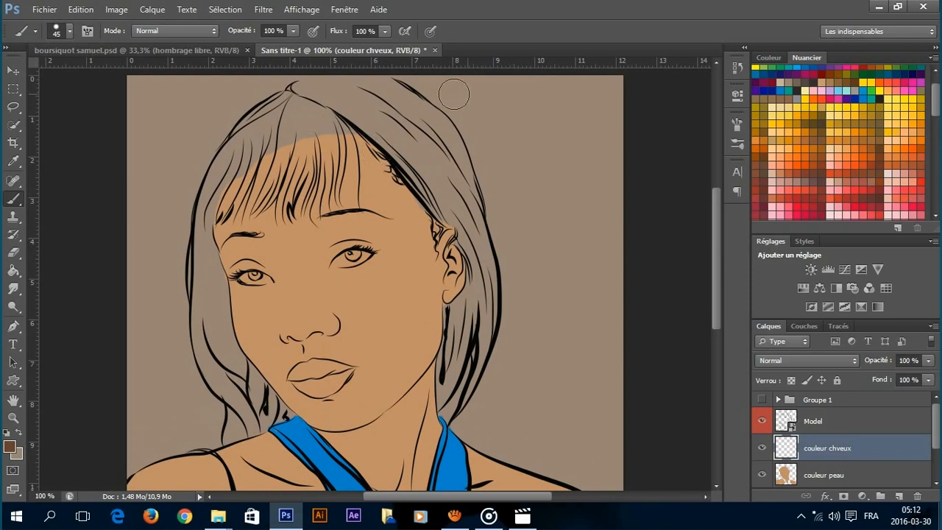
mouse_move(389, 93)
left_mouse_down()
mouse_move(295, 101)
mouse_move(380, 90)
mouse_move(406, 106)
mouse_move(394, 109)
left_mouse_up()
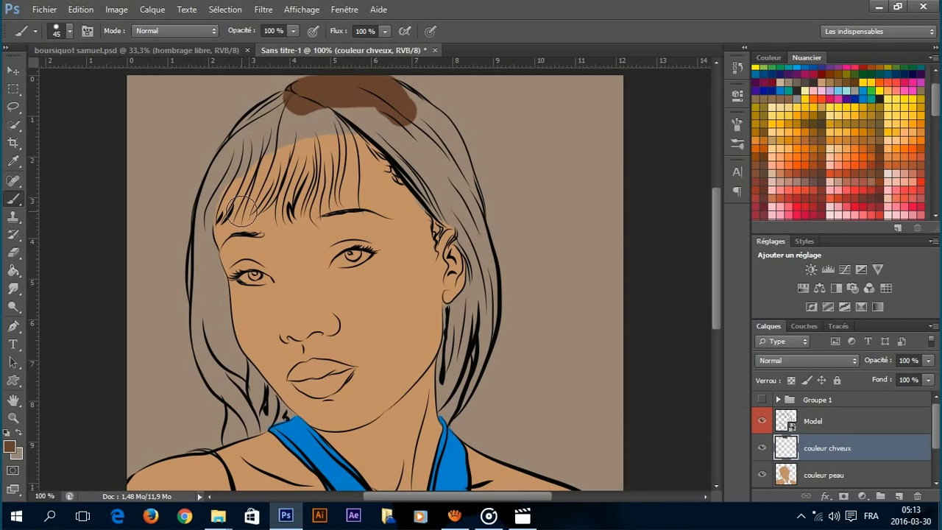
Step: Bucket-fill the hair sections on both sides of the face, above the fringe and at the lower strands with the dark brown
key("g")
left_click(432, 163)
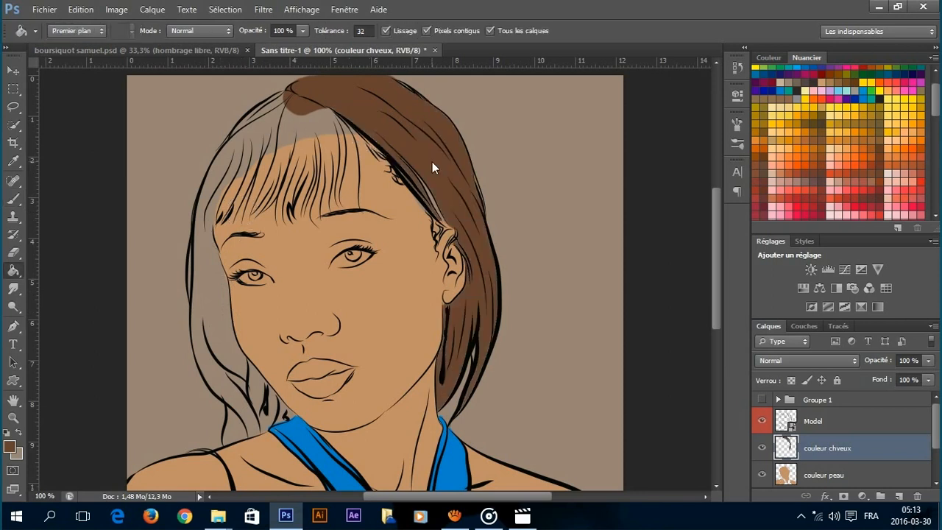
left_click(314, 131)
left_click(267, 125)
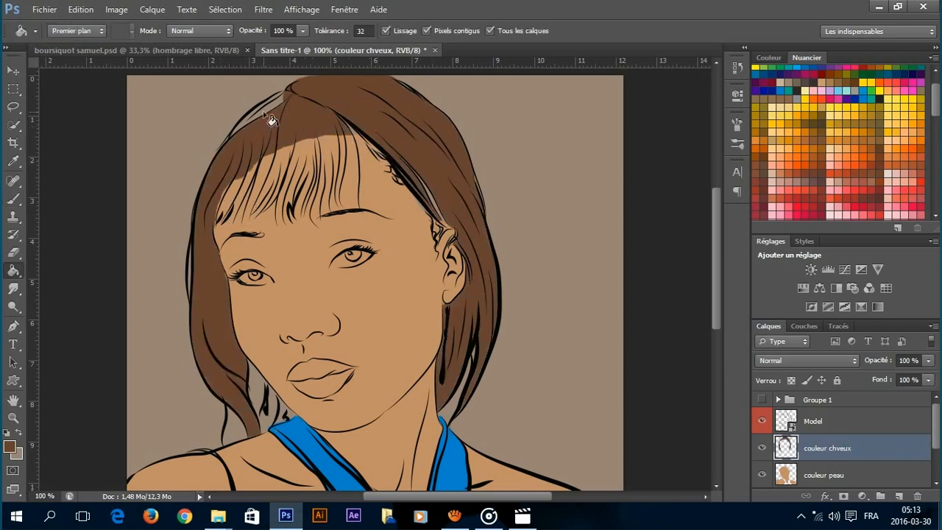
left_click(270, 120)
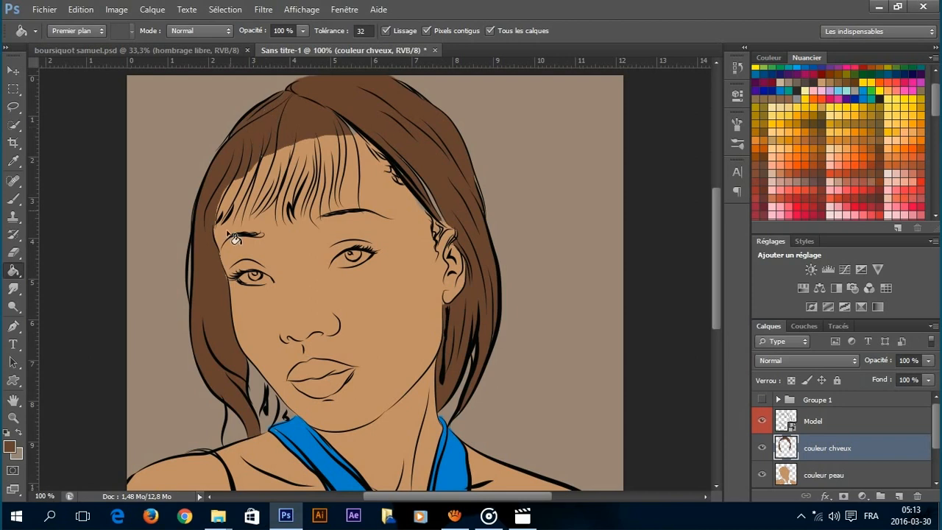
left_click(254, 394)
left_click(236, 424)
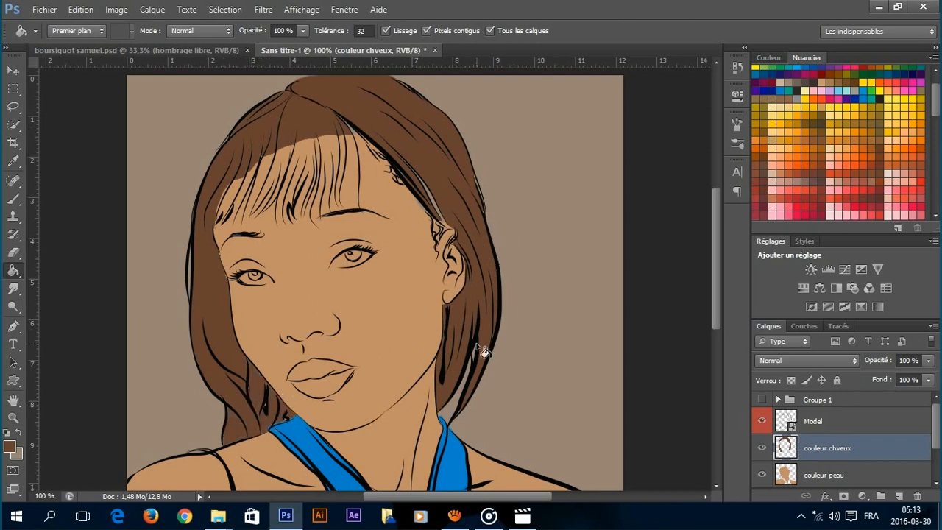
Step: Paint the fringe over the forehead dark brown with a 39 px fan bristle brush
key("b")
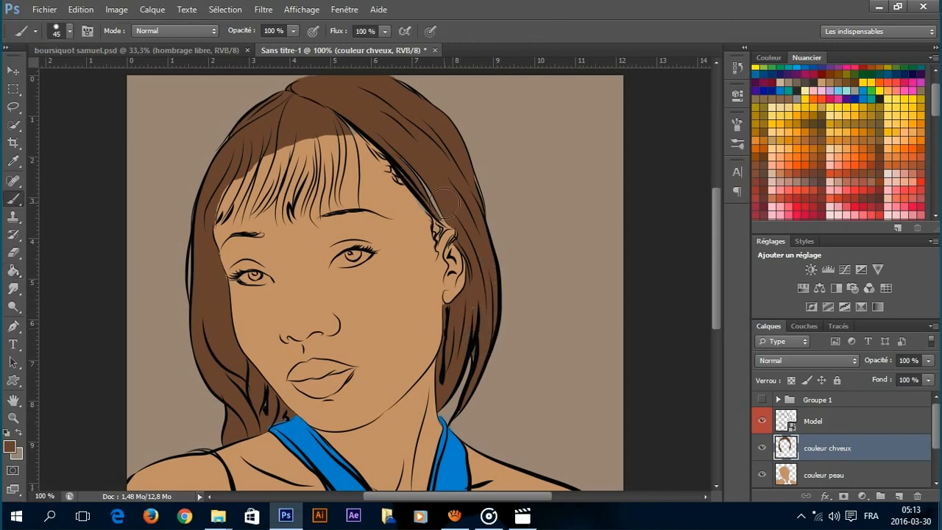
right_click(357, 118)
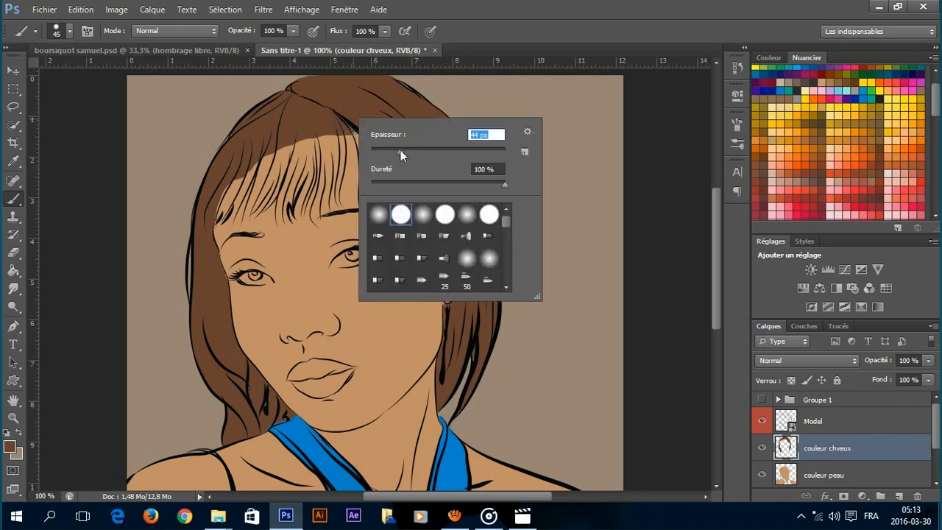
left_click(465, 236)
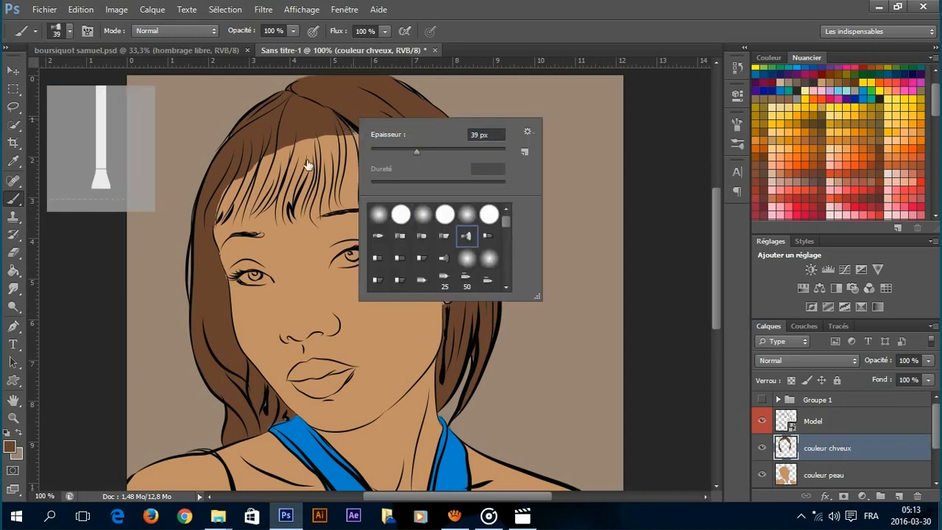
mouse_move(314, 148)
left_mouse_down()
mouse_move(320, 170)
mouse_move(333, 140)
mouse_move(337, 170)
mouse_move(331, 127)
mouse_move(334, 193)
mouse_move(328, 156)
mouse_move(319, 200)
mouse_move(329, 190)
mouse_move(331, 147)
mouse_move(330, 187)
mouse_move(342, 200)
mouse_move(338, 147)
mouse_move(318, 120)
mouse_move(299, 199)
mouse_move(297, 162)
mouse_move(327, 112)
mouse_move(299, 151)
mouse_move(287, 198)
mouse_move(262, 189)
mouse_move(245, 198)
mouse_move(282, 170)
mouse_move(284, 143)
mouse_move(228, 204)
mouse_move(259, 143)
mouse_move(226, 208)
mouse_move(255, 172)
mouse_move(270, 129)
mouse_move(261, 168)
mouse_move(273, 166)
mouse_move(279, 122)
left_mouse_up()
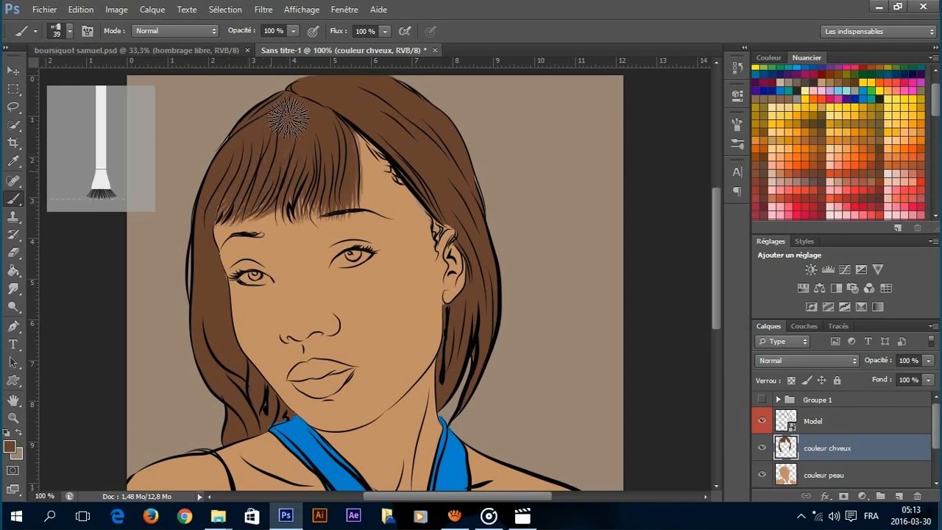
Step: Reduce the bristle brush to 18 px and paint brown along the hairline between the parting and the temple
right_click(415, 167)
left_click_drag(470, 204, 448, 202)
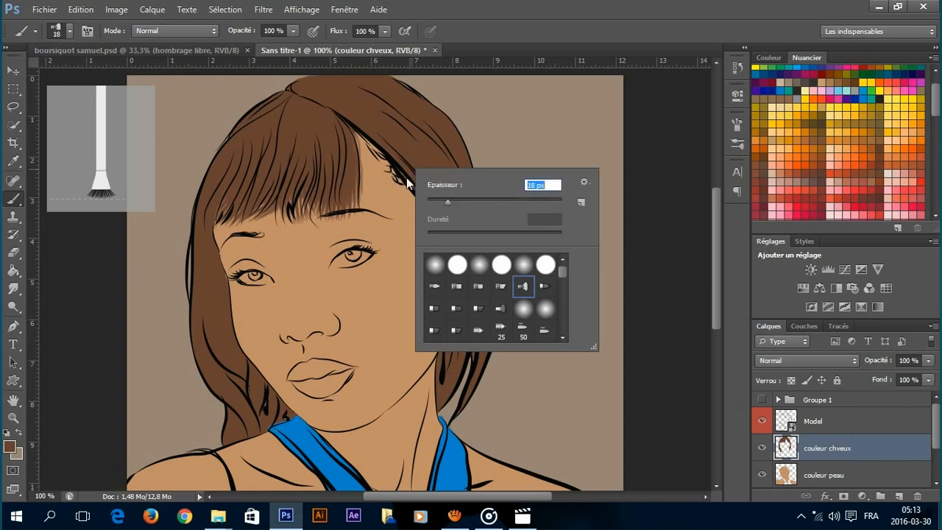
left_click(407, 183)
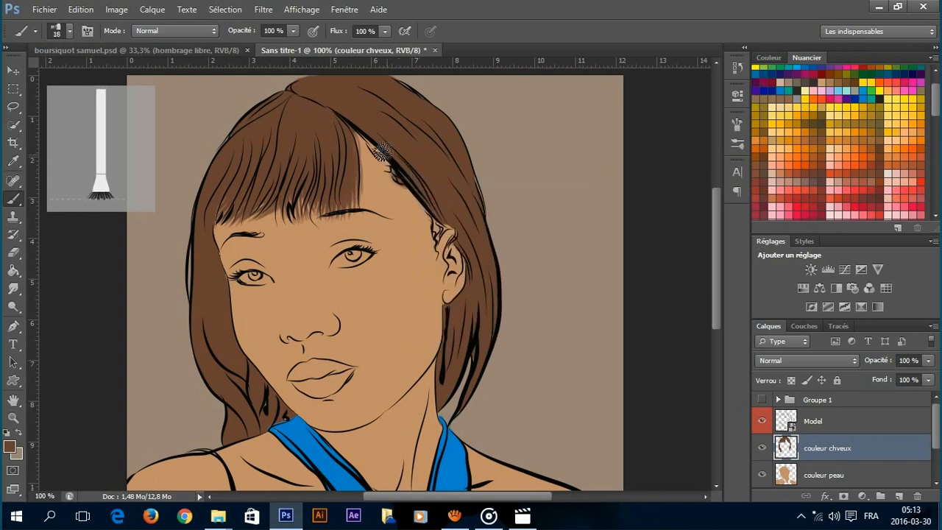
mouse_move(381, 150)
left_mouse_down()
mouse_move(385, 141)
mouse_move(369, 130)
left_mouse_up()
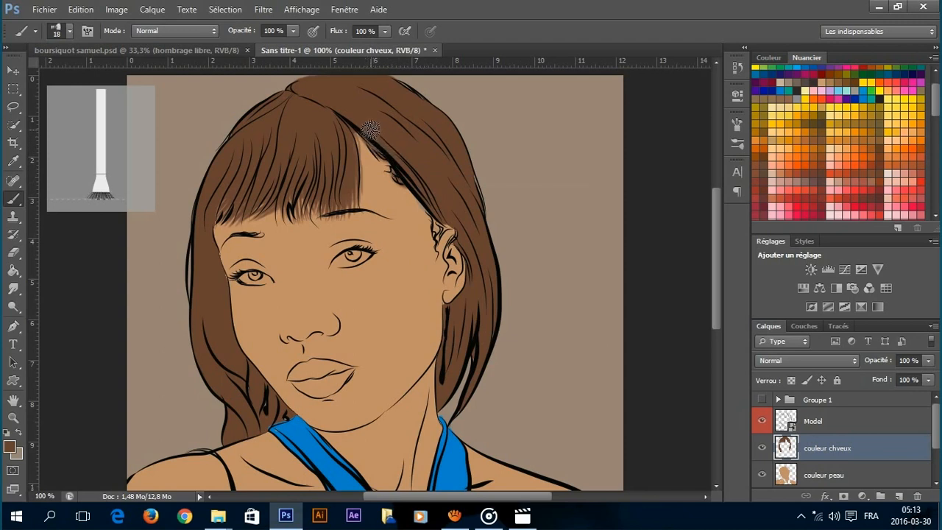
Step: Reduce the bristle brush to 9 px and paint the small unfilled hair areas above the ear brown
right_click(442, 213)
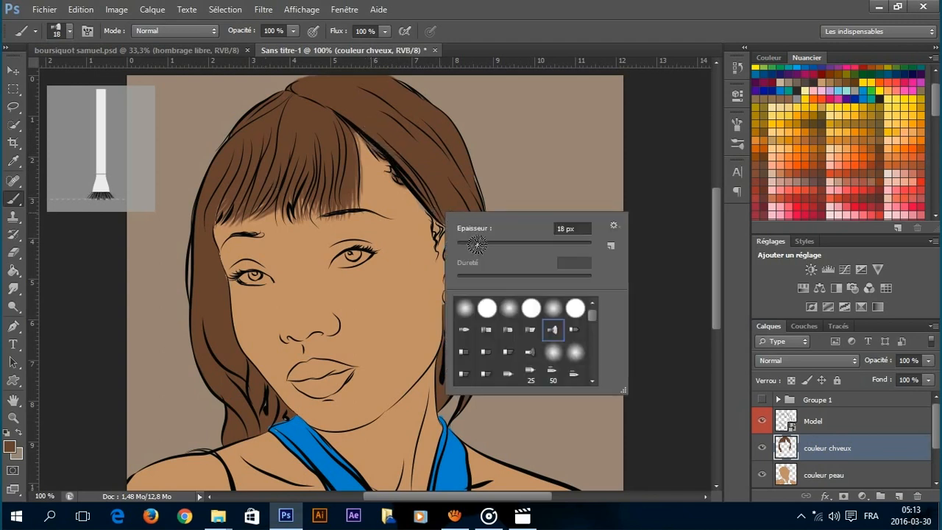
type("9")
key("Return")
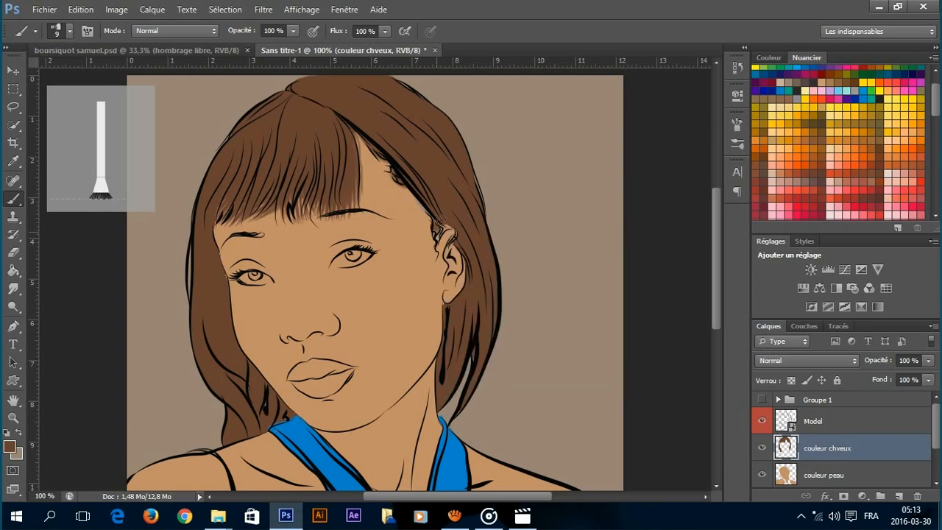
mouse_move(439, 219)
left_mouse_down()
mouse_move(437, 233)
mouse_move(452, 226)
mouse_move(435, 239)
mouse_move(437, 208)
left_mouse_up()
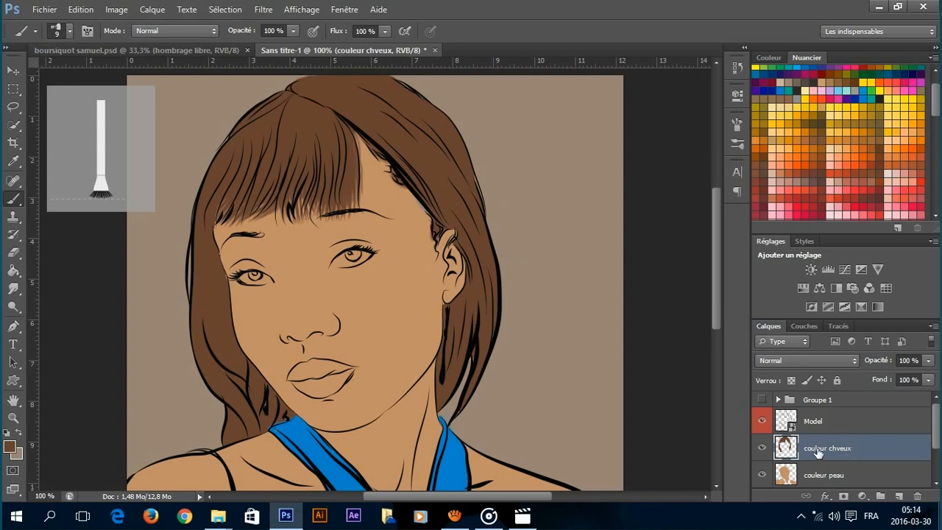
Step: Create a new layer named "couleur bouche +yeux base" above the hair colour layer
key("ctrl+shift+n")
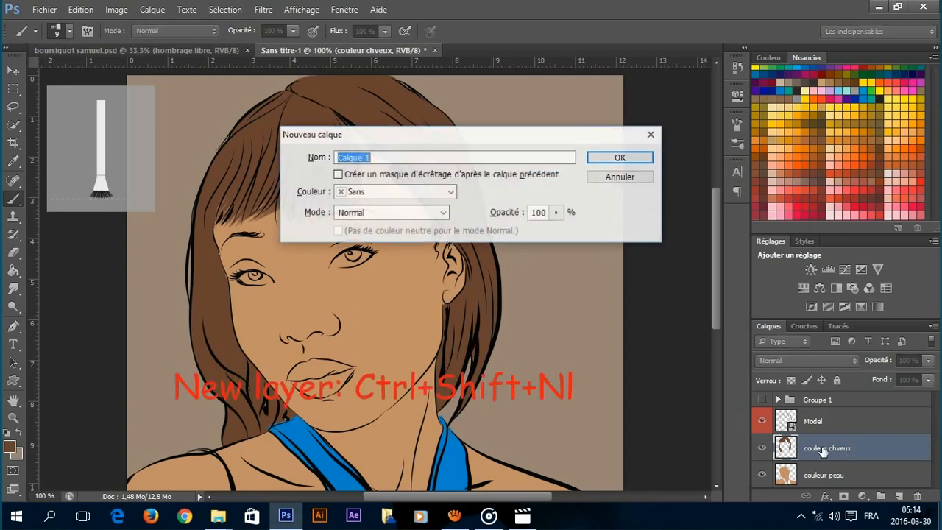
type("coul")
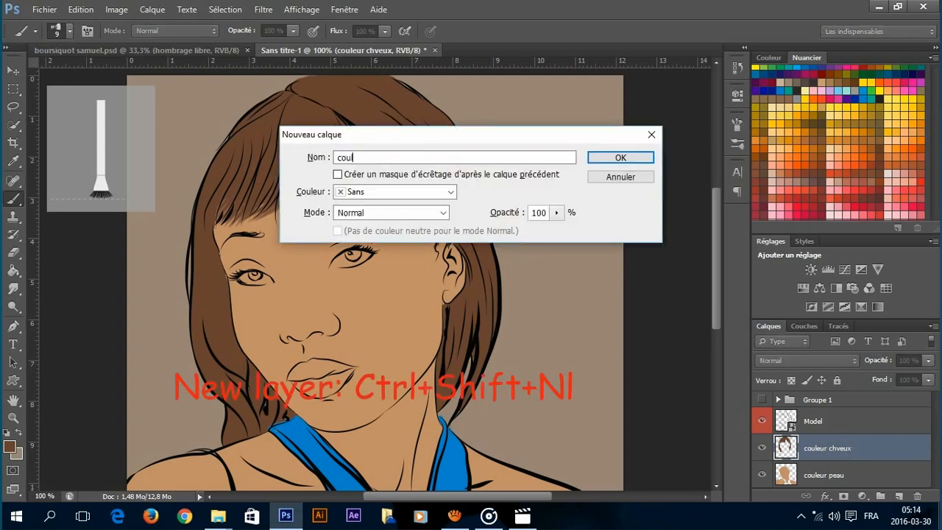
type("eur bouche +yeux base")
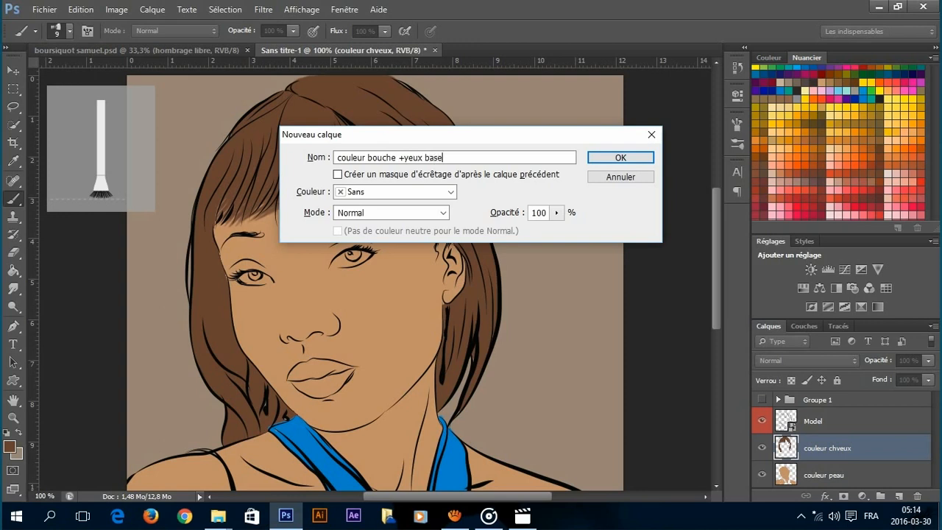
key("Return")
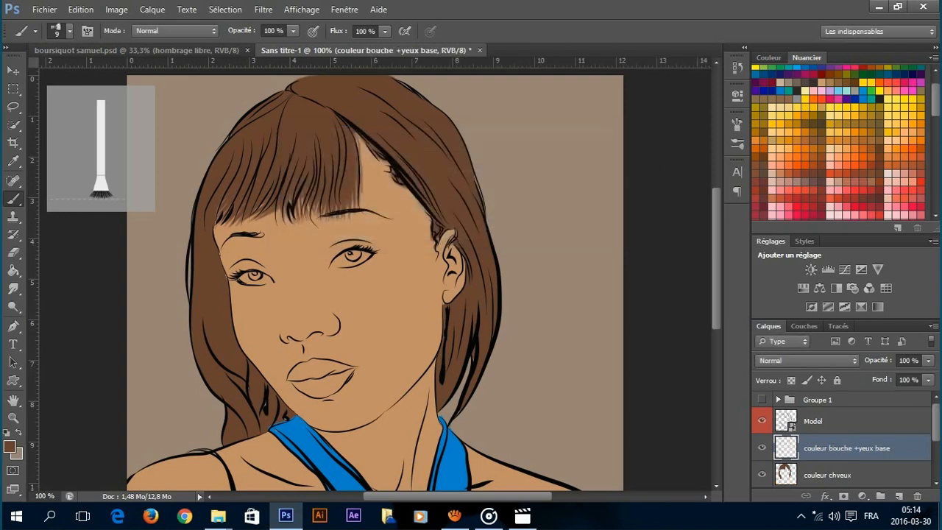
Step: Choose red as the foreground colour and paint both corners of the mouth with a 6 px hard round brush
left_click(868, 182)
key("ctrl+plus")
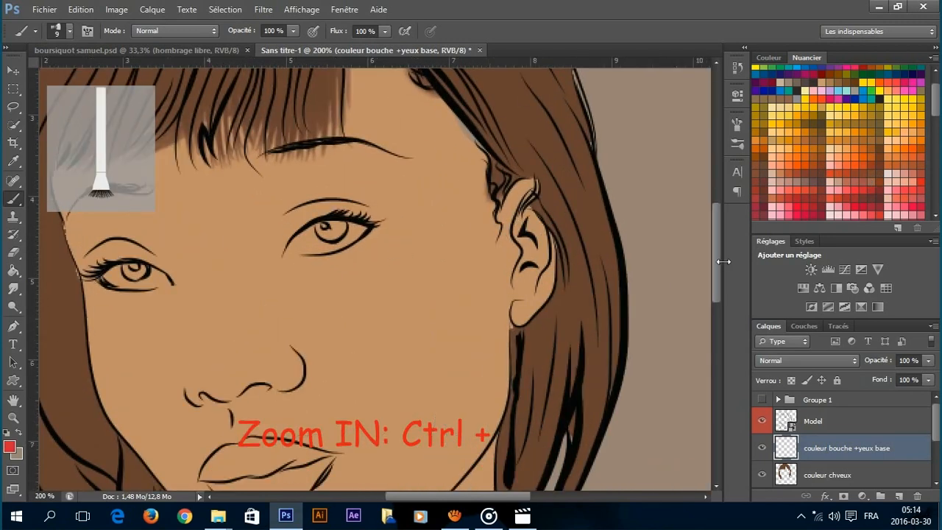
left_click_drag(717, 263, 716, 291)
right_click(276, 294)
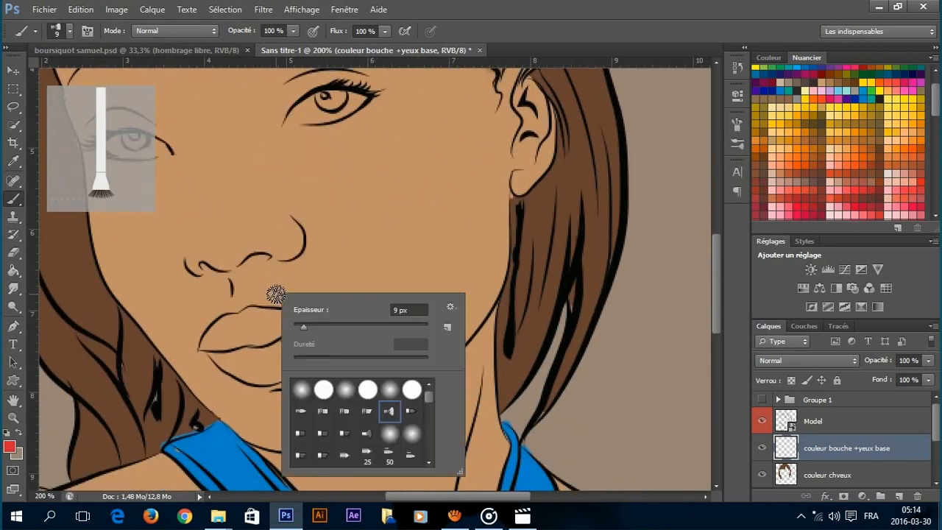
left_click_drag(301, 324, 297, 325)
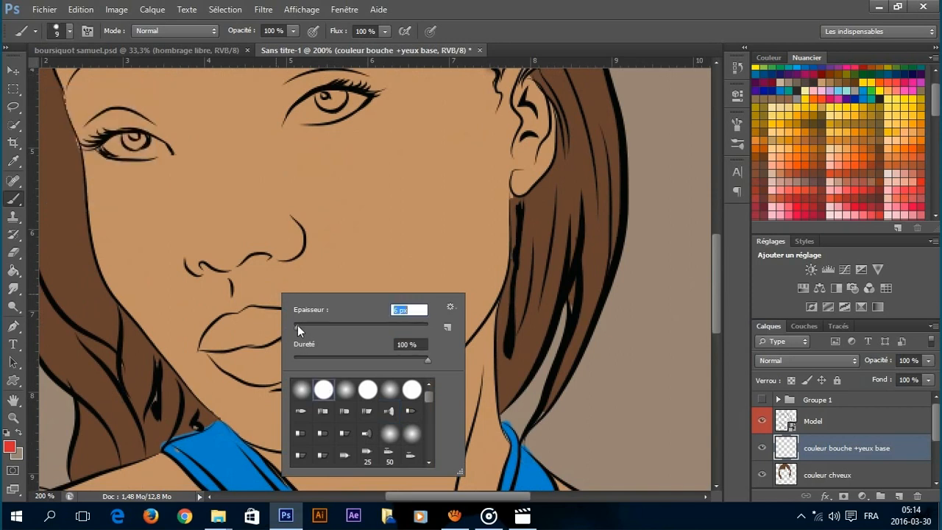
left_click(203, 347)
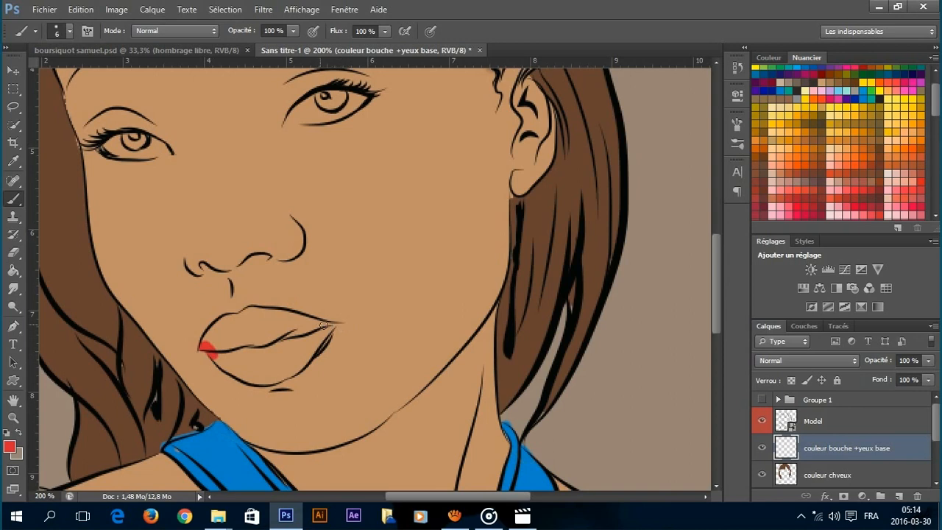
left_click_drag(324, 325, 328, 329)
Step: Bucket-fill the lower and upper lips with the red
key("g")
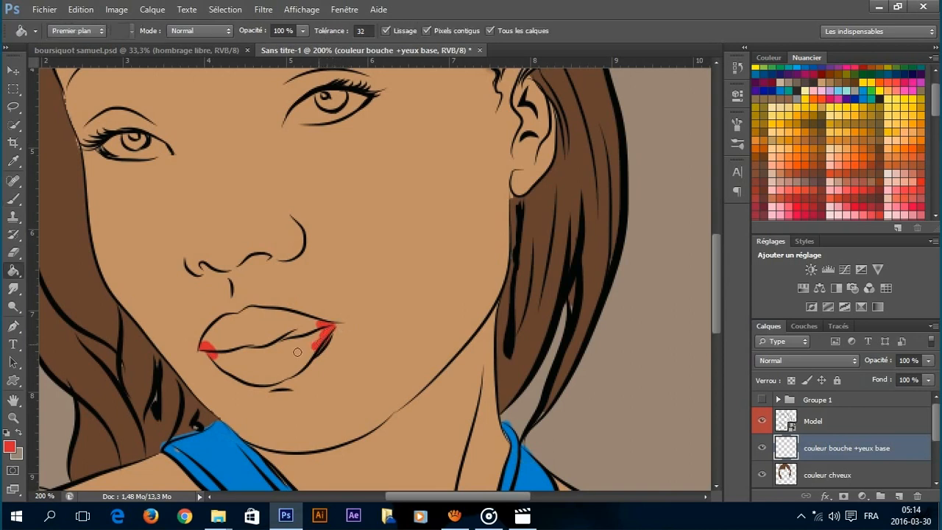
left_click(279, 370)
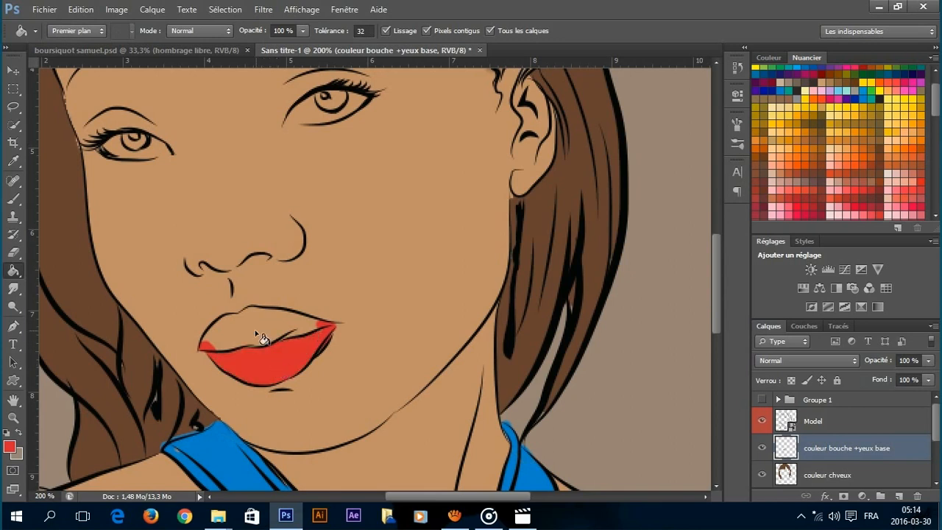
left_click(254, 332)
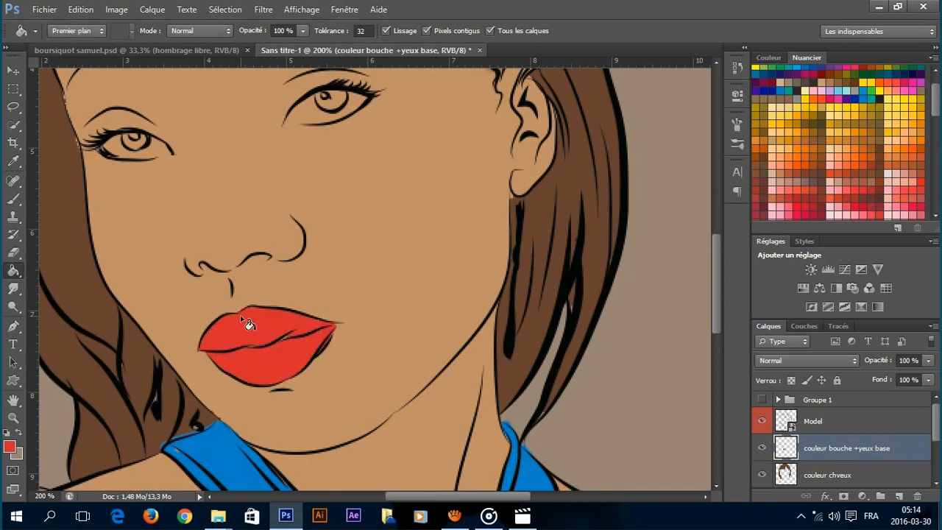
Step: Switch the foreground colour to white and paint the whites of both eyes with the 6 px brush
key("b")
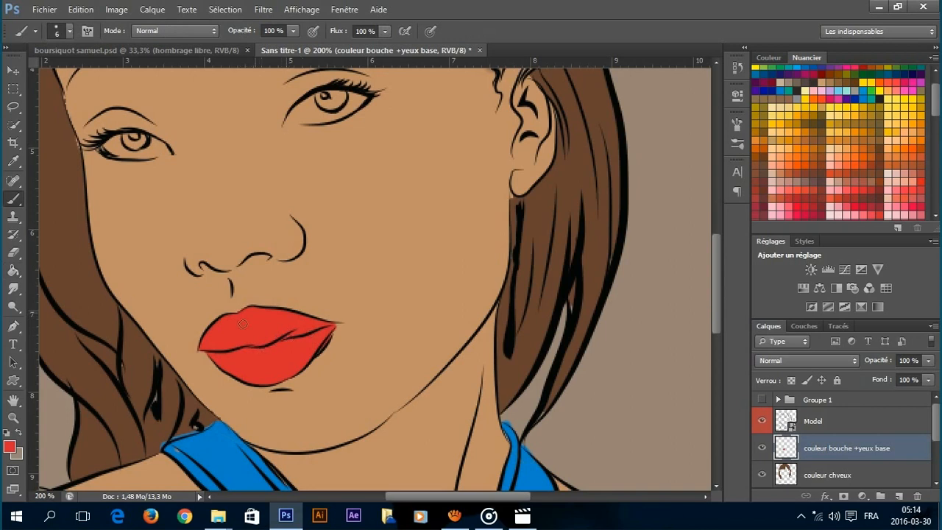
key("d")
key("x")
mouse_move(292, 118)
left_mouse_down()
mouse_move(323, 97)
mouse_move(363, 99)
mouse_move(341, 115)
mouse_move(295, 118)
mouse_move(327, 103)
mouse_move(346, 106)
mouse_move(311, 115)
left_mouse_up()
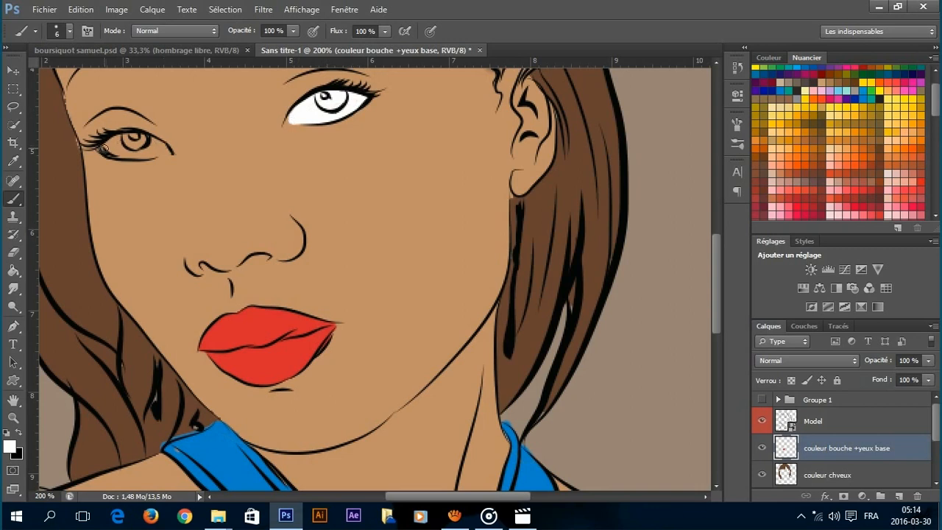
mouse_move(105, 150)
left_mouse_down()
mouse_move(135, 137)
mouse_move(166, 152)
mouse_move(109, 150)
mouse_move(156, 148)
mouse_move(126, 138)
left_mouse_up()
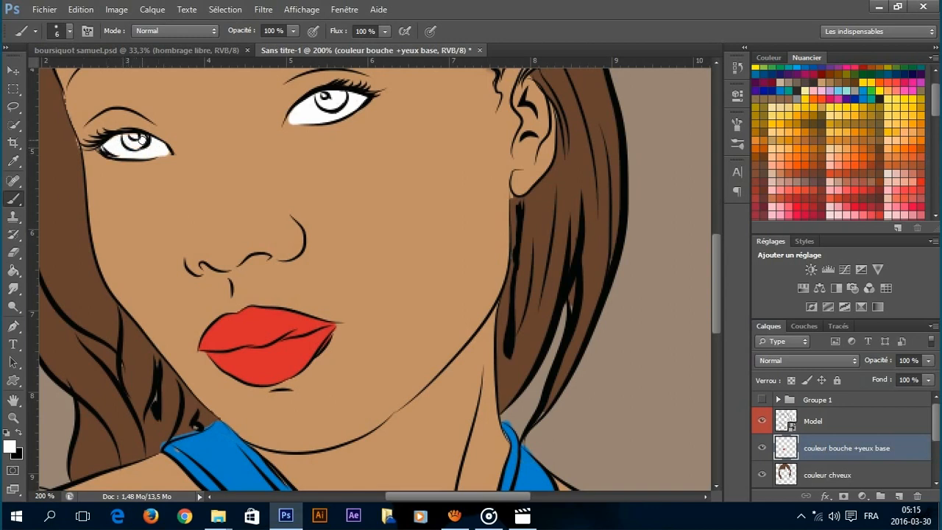
Step: Set the foreground colour to dark brown 5c321f and paint both irises with it
left_click(9, 445)
left_click(74, 259)
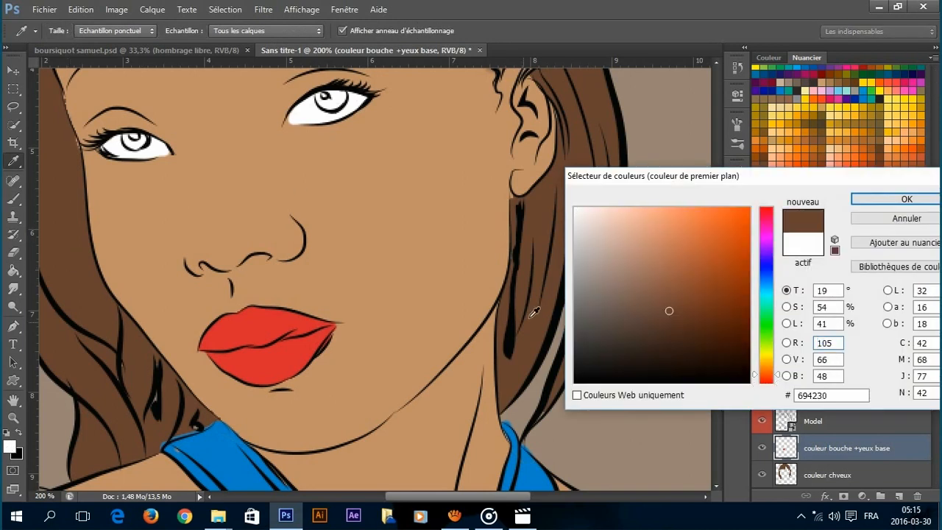
left_click(690, 319)
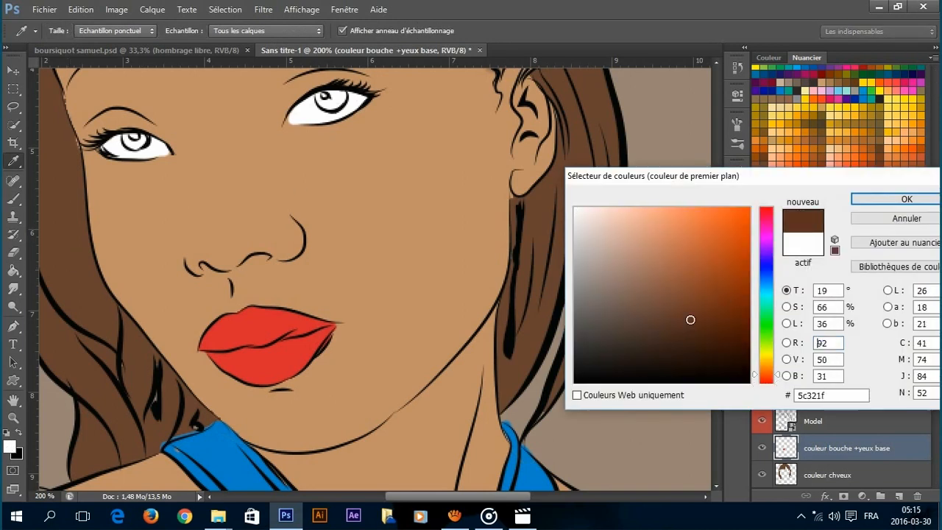
left_click(907, 200)
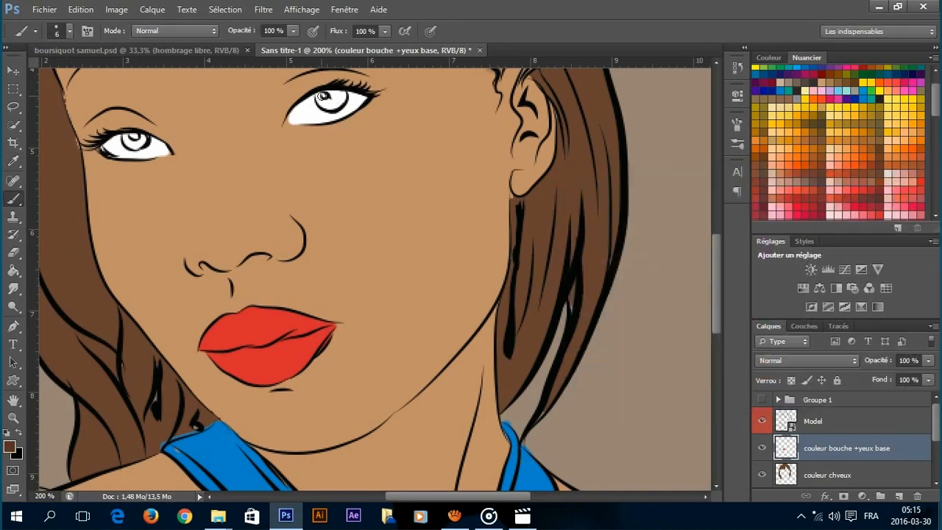
mouse_move(324, 101)
left_mouse_down()
mouse_move(334, 107)
mouse_move(329, 95)
left_mouse_up()
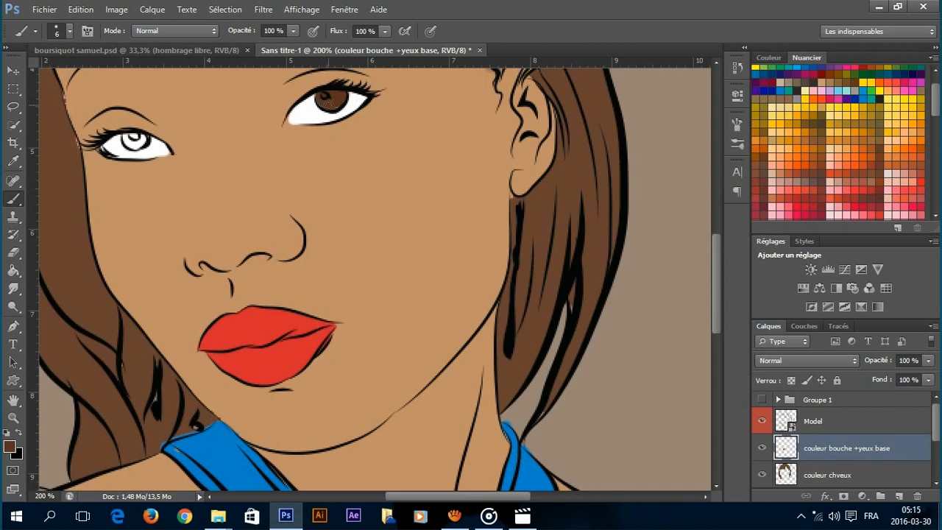
mouse_move(128, 136)
left_mouse_down()
mouse_move(142, 144)
mouse_move(130, 140)
left_mouse_up()
Step: Darken the "couleur chveux" hair layer with Hue/Saturation, setting the lightness to -61
key("ctrl+minus")
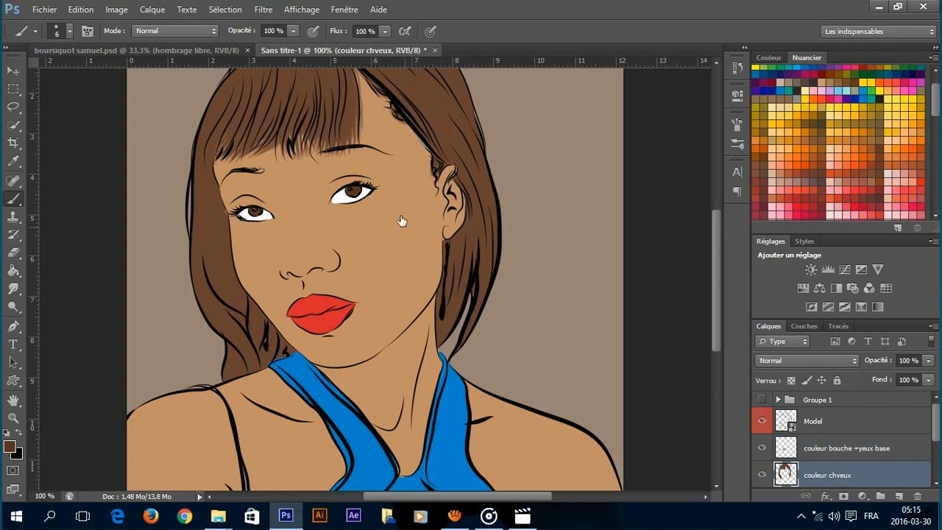
key("ctrl+u")
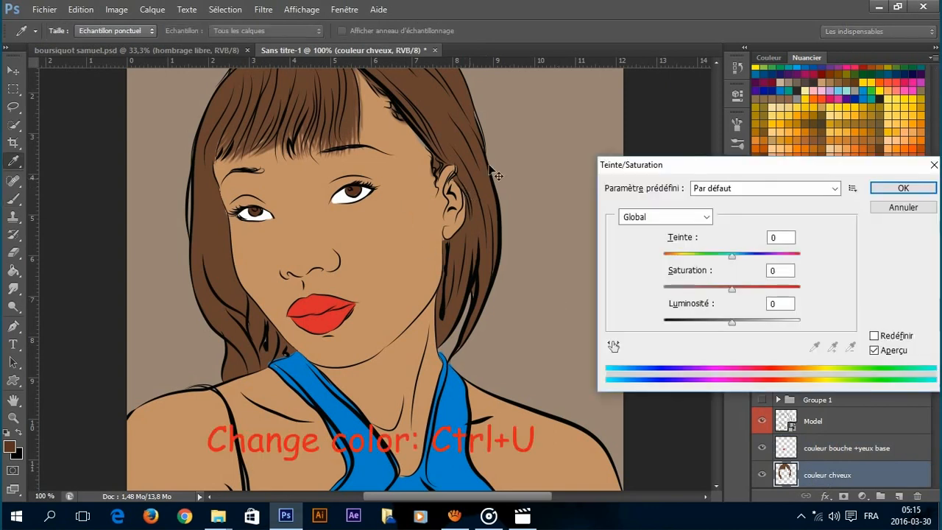
left_click_drag(732, 322, 690, 320)
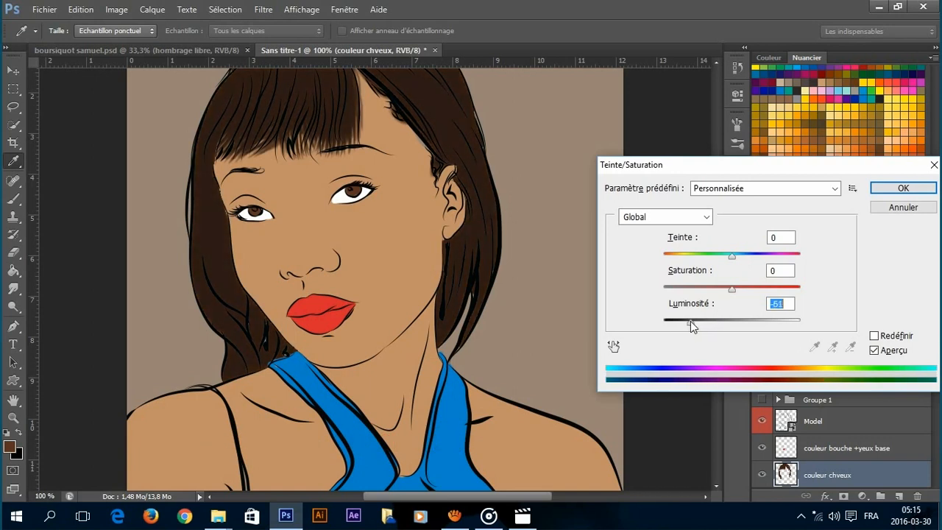
left_click(901, 190)
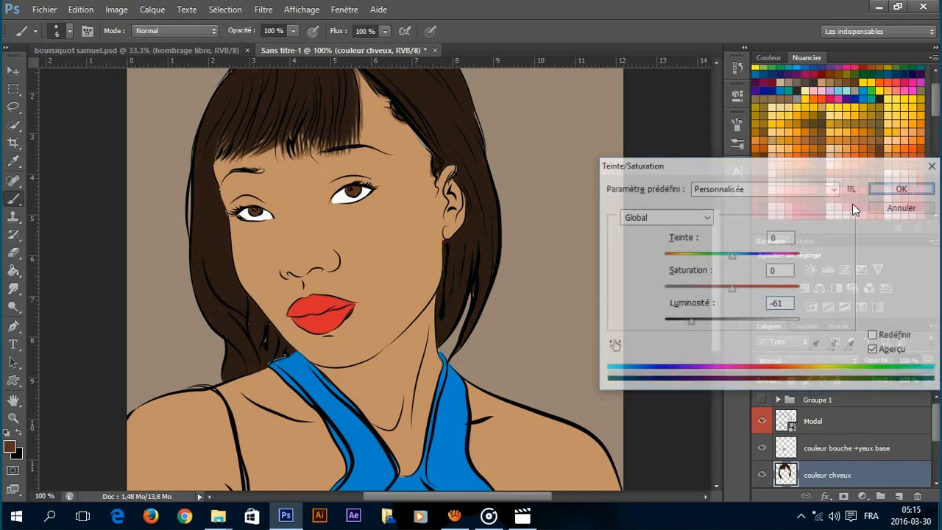
Step: Create a new layer named "hombrage 1" above the mouth and eyes colour layer
left_click(816, 450)
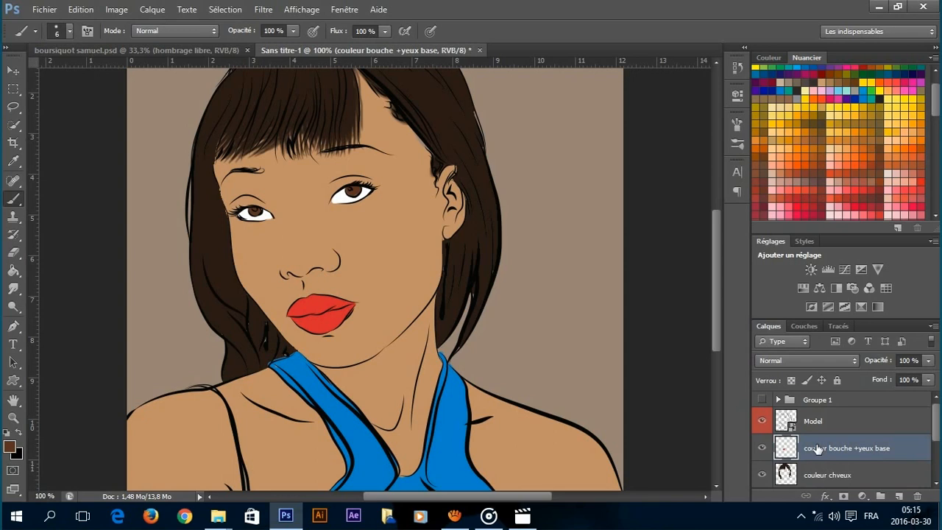
key("ctrl+shift+n")
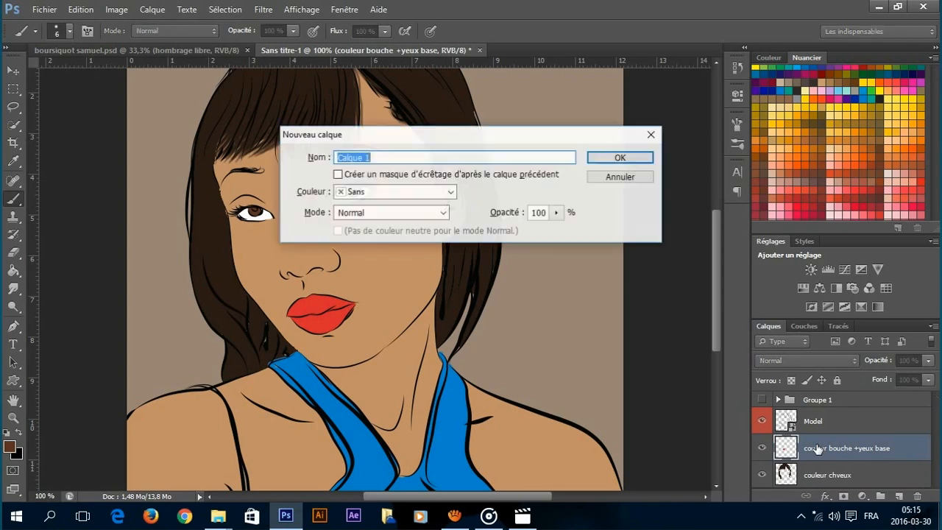
type("hombra")
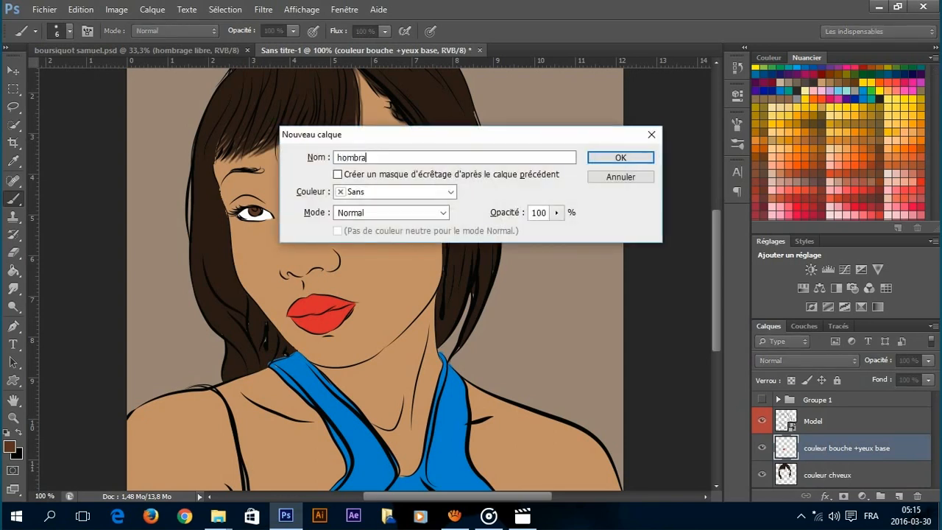
type("ge 1")
key("Return")
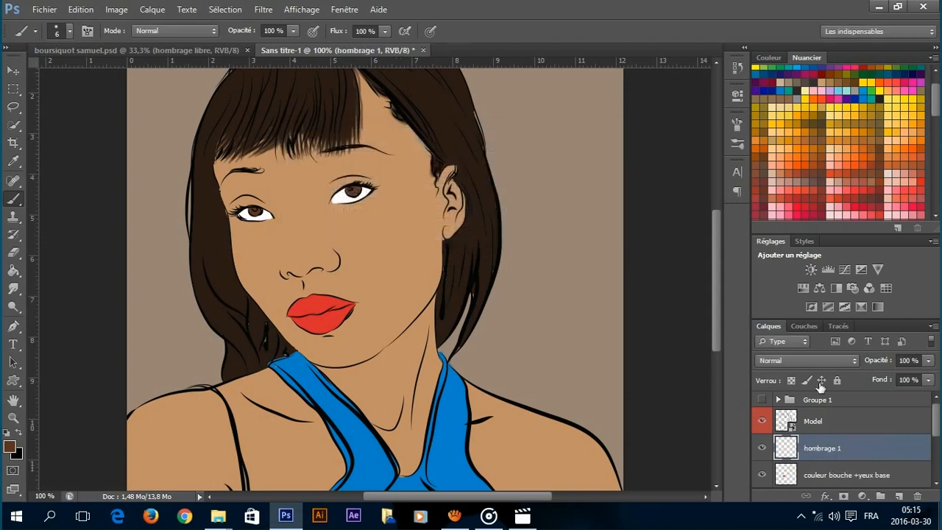
Step: Load the outline of the "couleur peau" layer as a selection and add it as a layer mask to "hombrage 1"
scroll(938, 449, "down", 3)
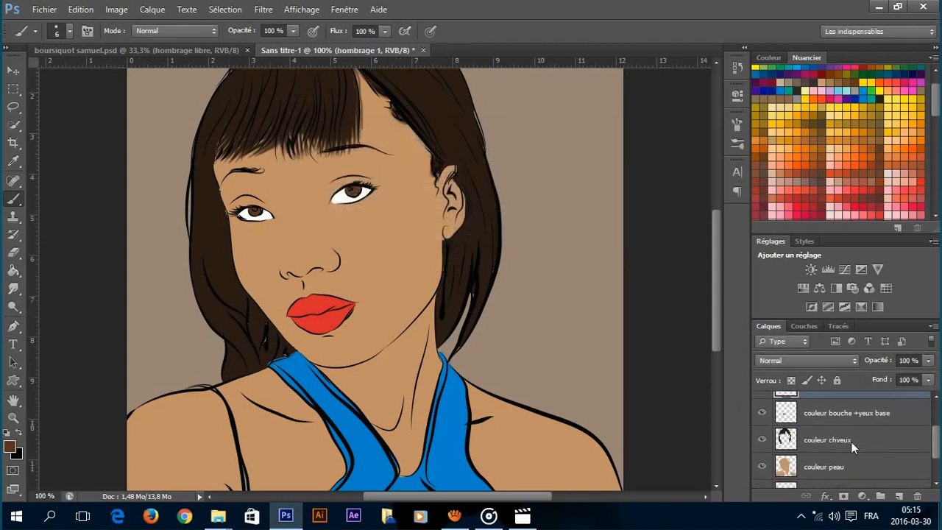
left_click(784, 467, "ctrl")
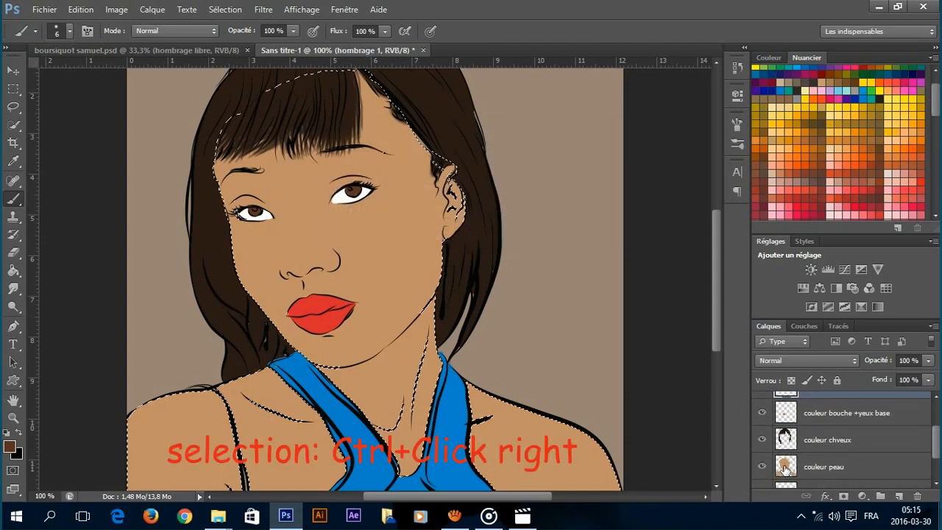
scroll(930, 453, "up", 1)
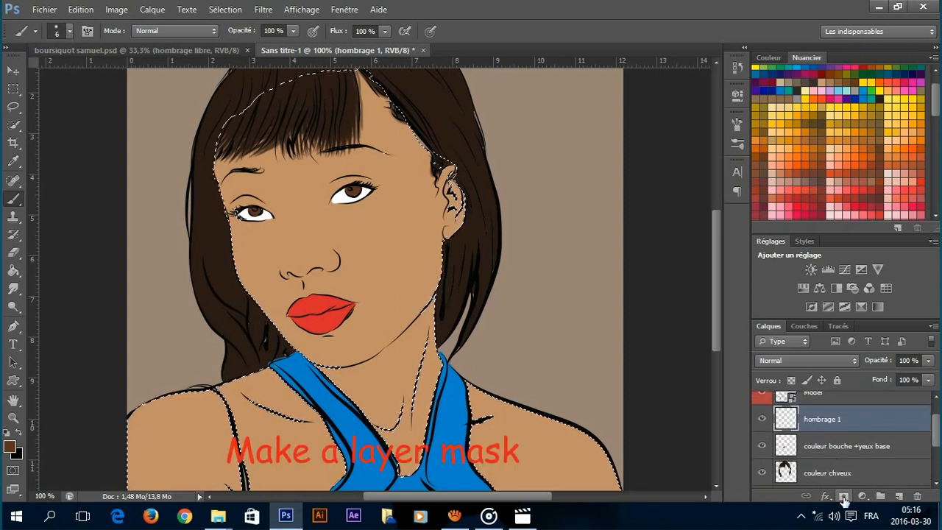
left_click(844, 497)
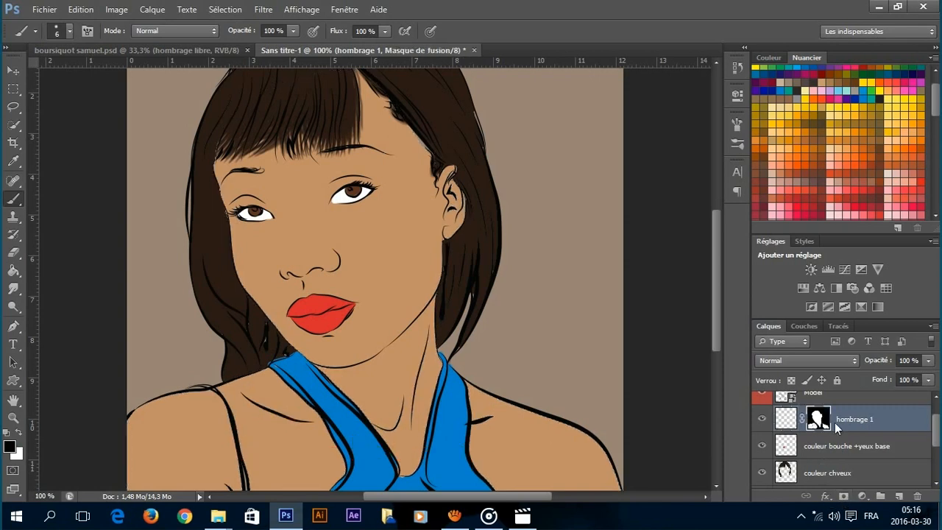
Step: On the "hombrage 1" layer content, draw a Pen path for the shadow edge from the hairline past the ear-side eye and cheek to below the lips
left_click(785, 419)
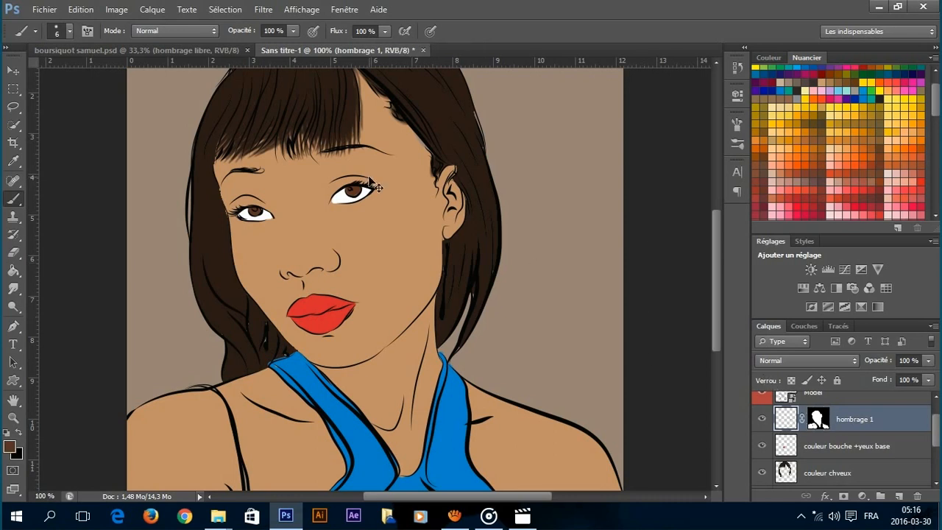
key("ctrl+minus")
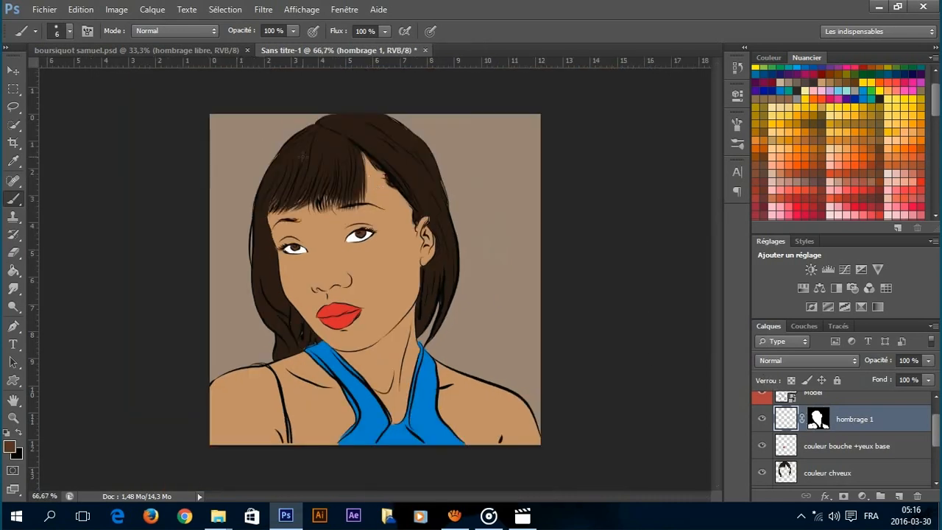
key("p")
left_click(382, 157)
left_click(361, 145)
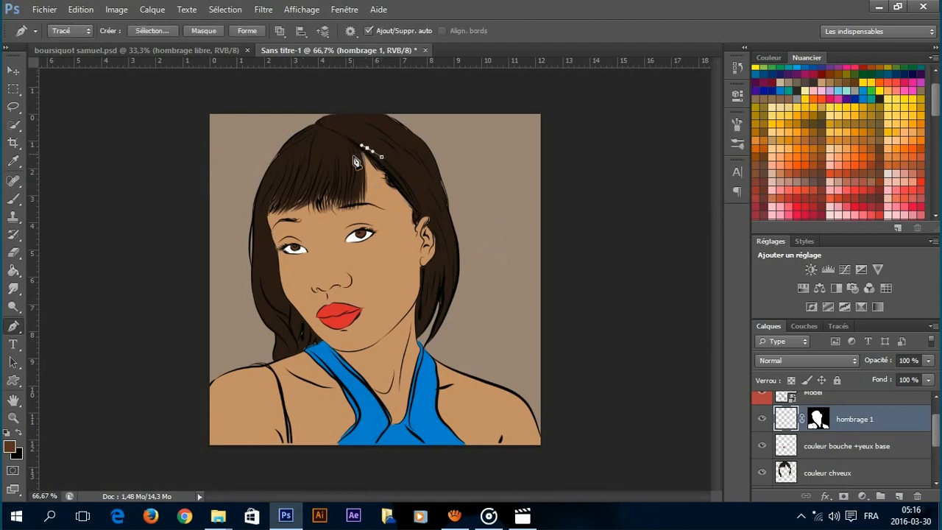
left_click(353, 154)
left_click(356, 182)
left_click(345, 204)
left_click_drag(342, 243, 384, 253)
left_click_drag(357, 313, 333, 329)
Step: Continue the shadow path down the neck and around the shoulder, then close it outside the hair at the hairline starting point
left_click(386, 357)
left_click_drag(392, 396, 403, 417)
left_click_drag(414, 377, 426, 368)
left_click_drag(509, 404, 574, 479)
left_click(483, 327)
left_click(472, 221)
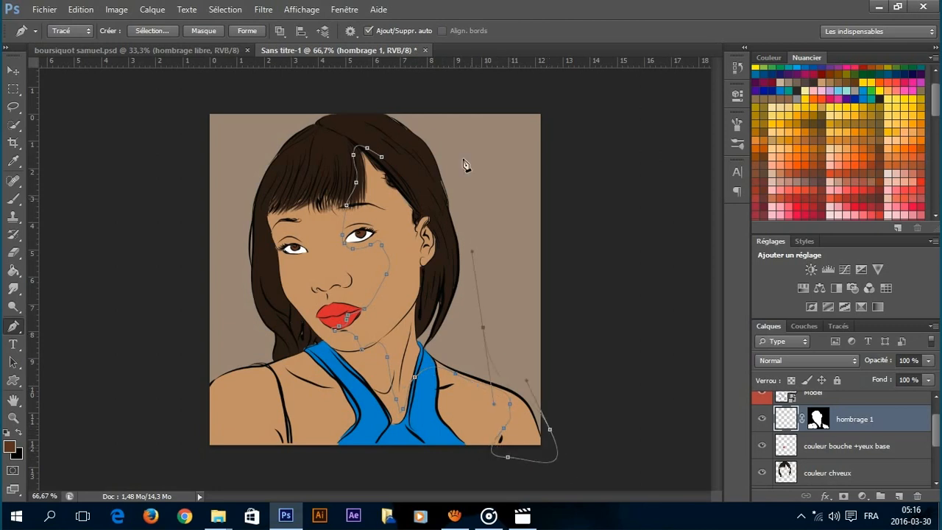
left_click_drag(416, 143, 393, 150)
left_click(383, 160)
Step: Fill the closed shadow path with black on the "hombrage 1" layer, dismiss the path, and lower the layer opacity to 8%
right_click(409, 195)
left_click(477, 271)
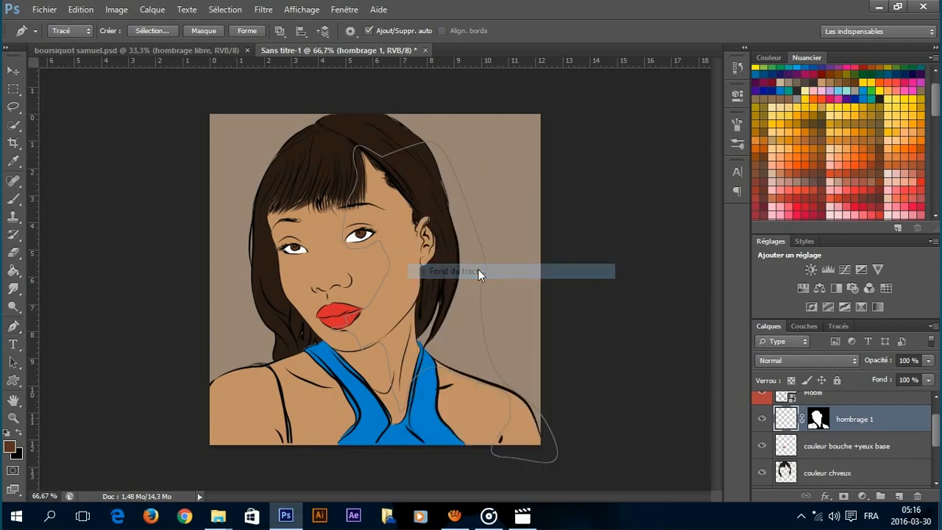
left_click(817, 146)
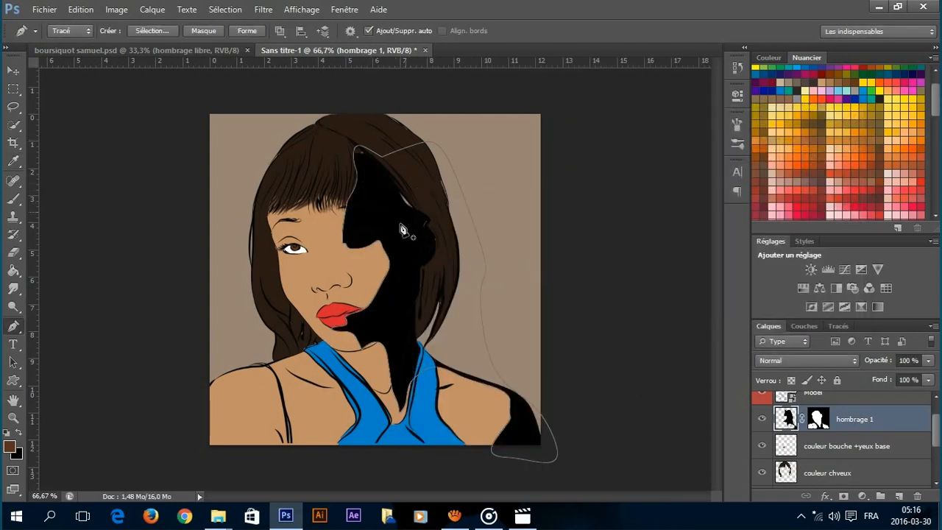
key("Escape")
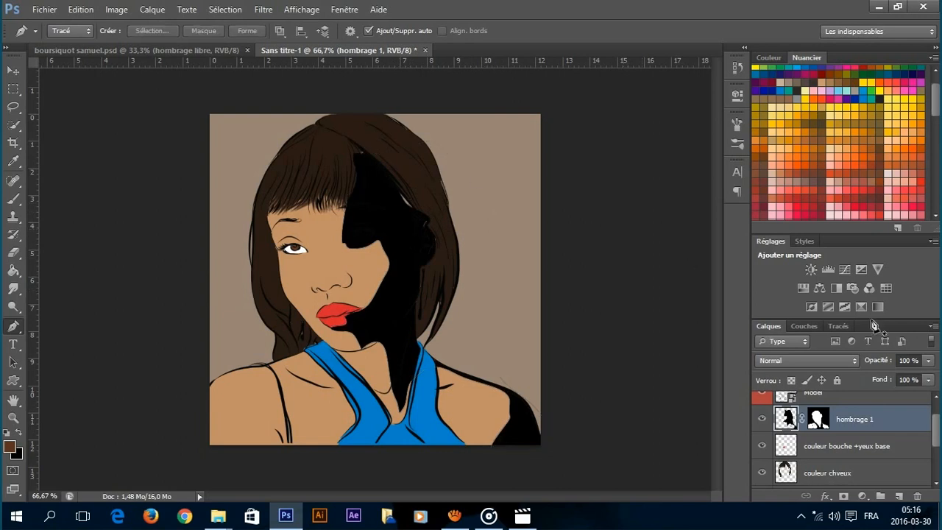
left_click(928, 361)
left_click_drag(927, 381, 862, 371)
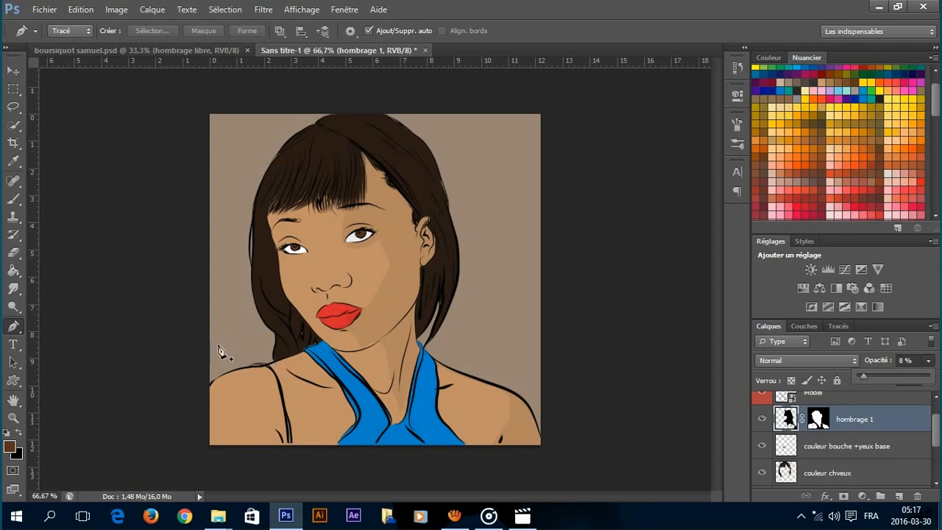
Step: Set the Brush tool to a 16 px hard round tip at 79% opacity for the "hombrage 1" layer
key("b")
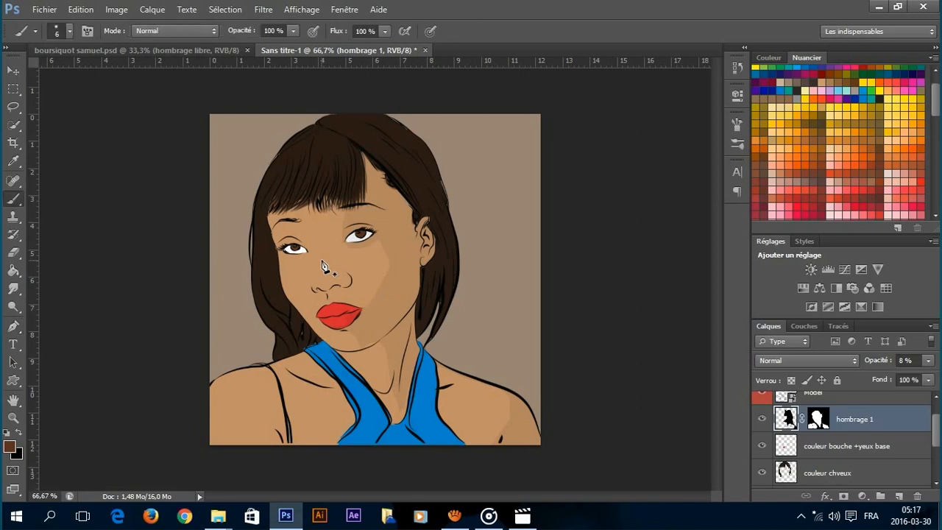
right_click(359, 269)
left_click_drag(377, 303, 383, 303)
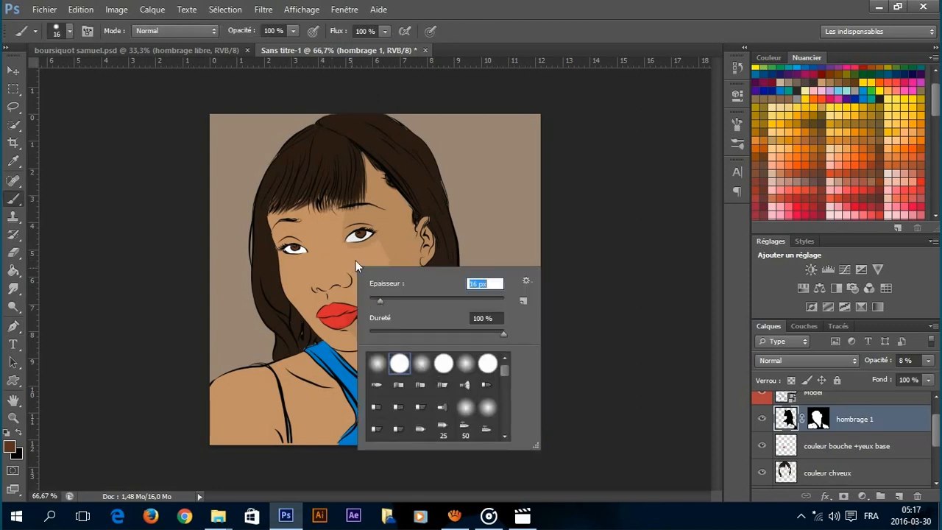
left_click(291, 254)
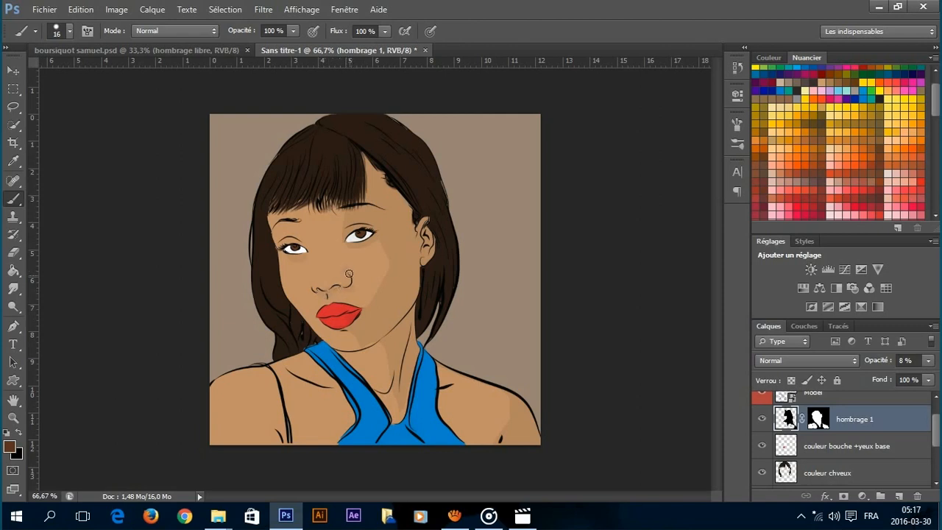
left_click(295, 29)
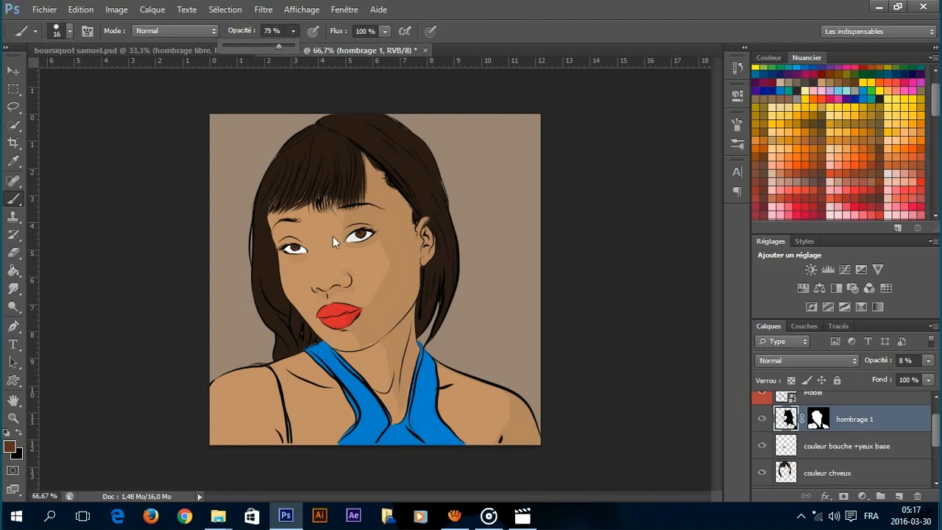
left_click(300, 242)
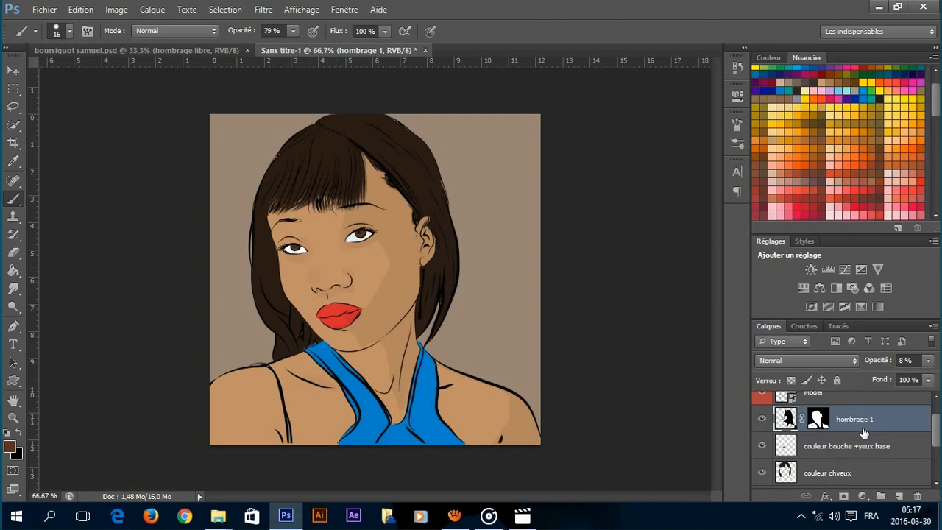
Step: Create a new layer named "lumiere 1" above "hombrage 1" with the blending mode Densité linéaire - (Ajout)
key("ctrl+shift+n")
key("BackSpace")
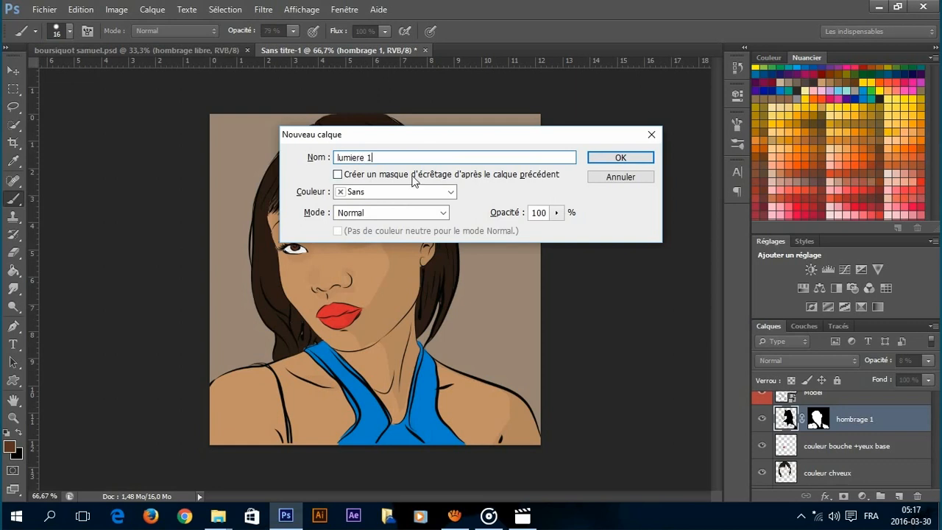
left_click(441, 213)
left_click(432, 145)
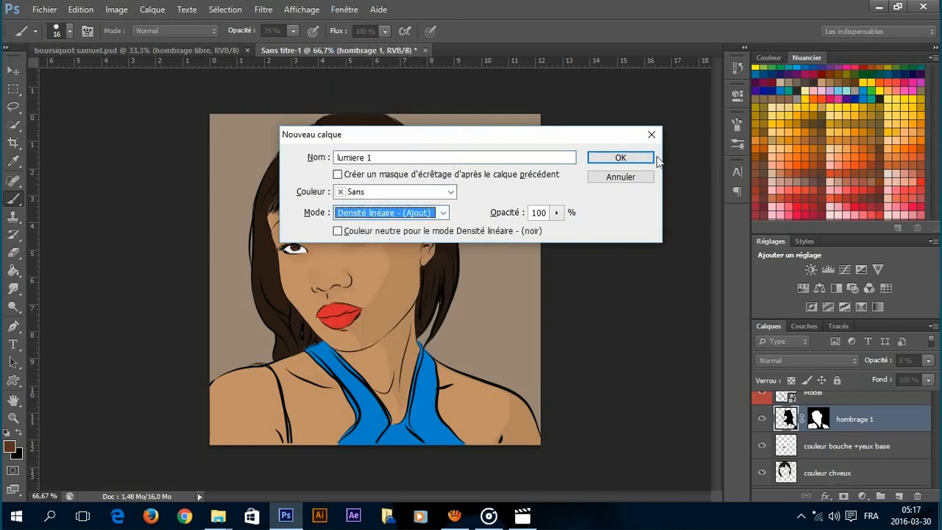
left_click(625, 158)
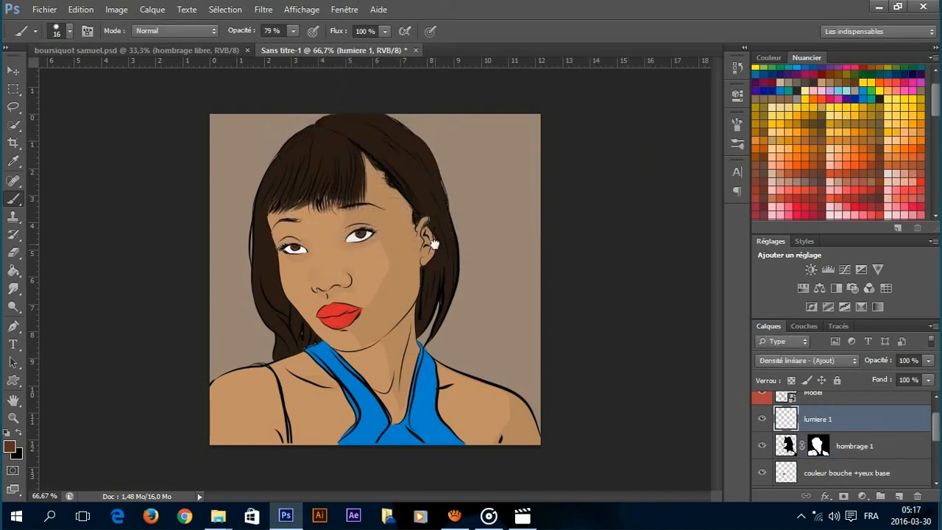
Step: Paint soft highlights on the nose and lips of "lumiere 1" with a 27 px soft round brush at 17% opacity
right_click(370, 243)
left_click_drag(395, 276, 402, 278)
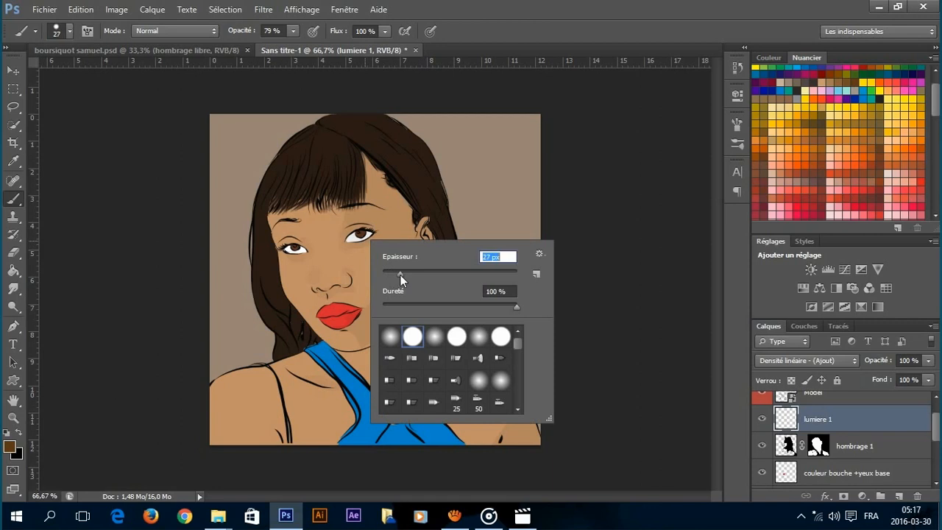
left_click(390, 337)
left_click(326, 279)
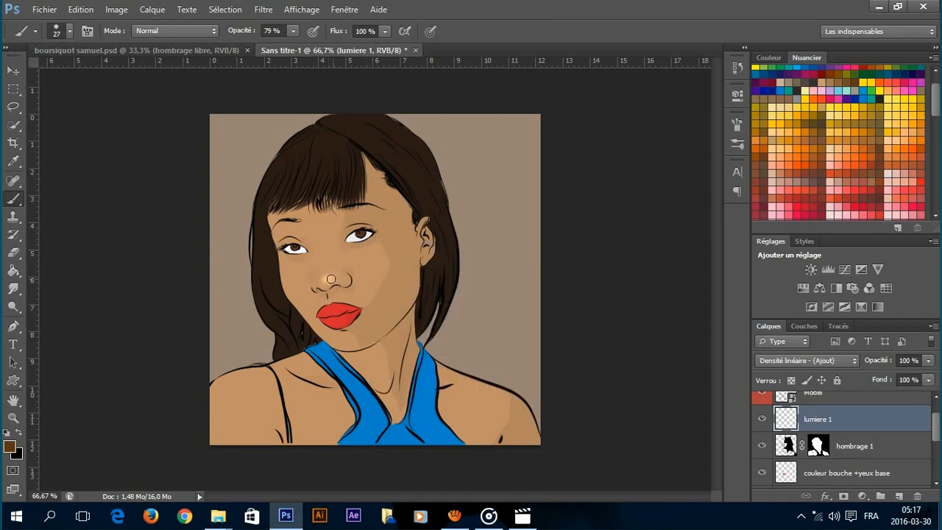
left_click(331, 279)
left_click(293, 31)
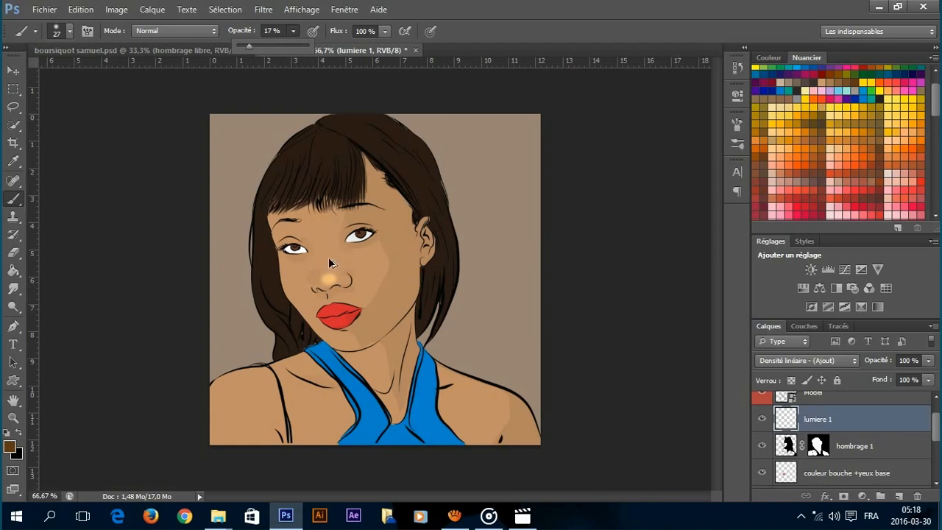
left_click(329, 263)
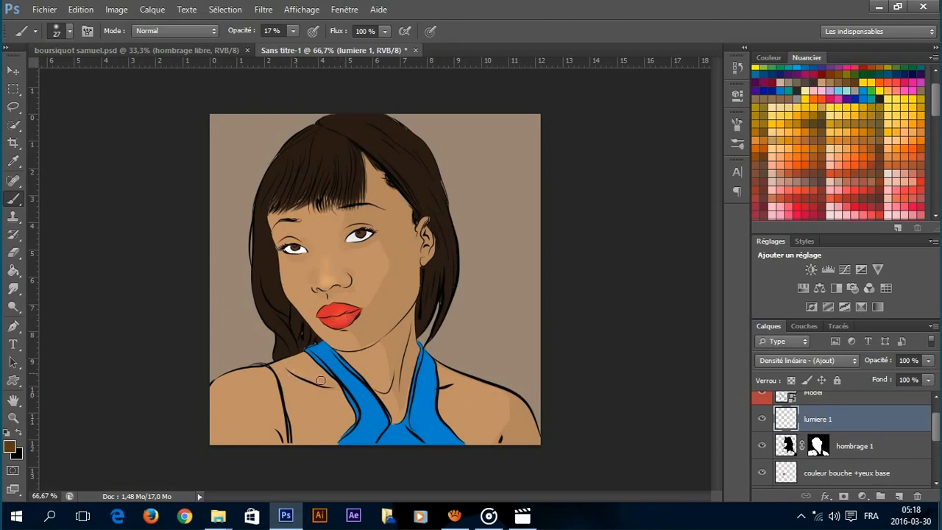
Step: Enlarge the soft brush to 60 px and paint a highlight over the bare shoulder below the long side of the hair
right_click(251, 429)
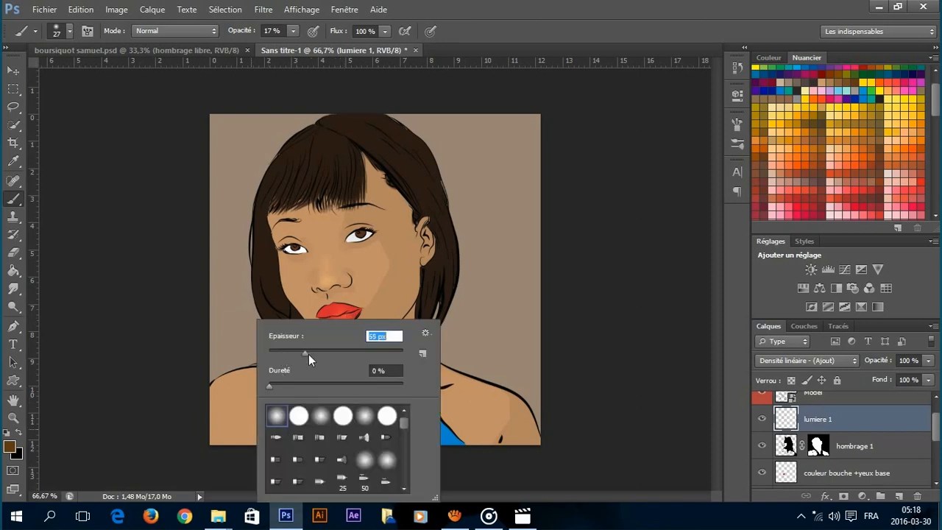
type("60")
key("Return")
mouse_move(243, 384)
left_mouse_down()
mouse_move(216, 450)
mouse_move(233, 412)
left_mouse_up()
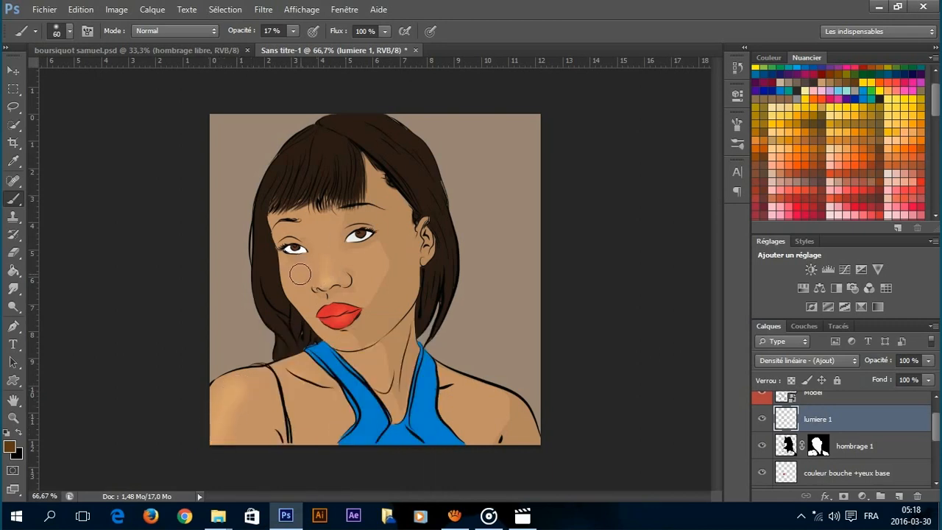